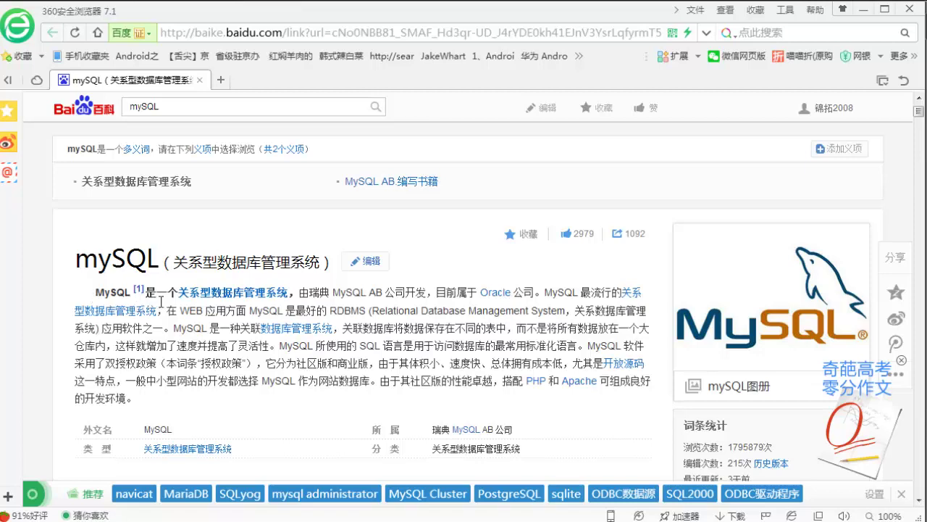
- Highlight sentences in the MySQL article, including the one calling MySQL a relational database, then clear the selection
drag(157, 293, 287, 294)
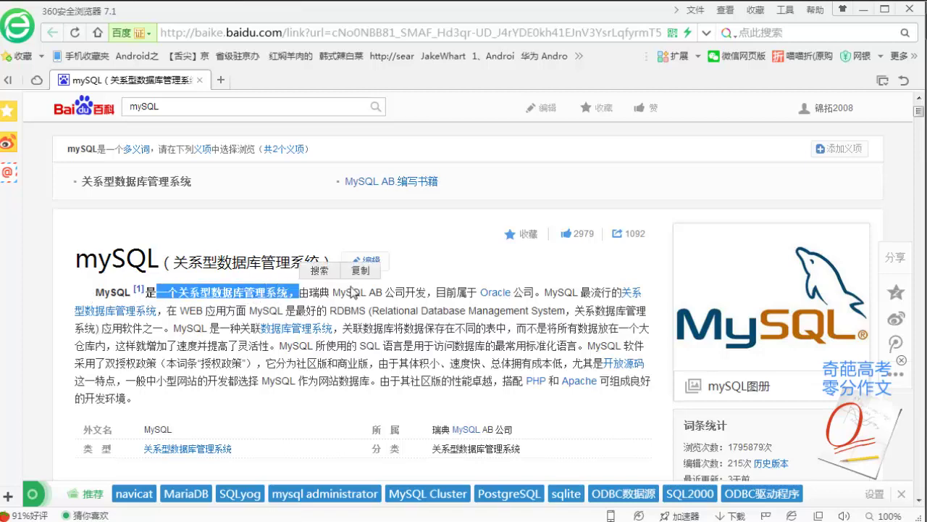
click(511, 262)
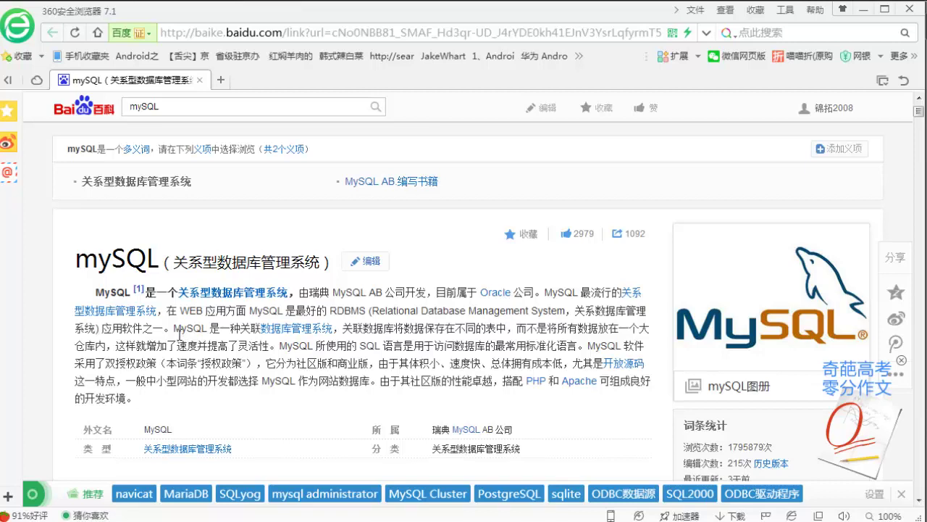
drag(173, 328, 517, 337)
click(517, 340)
- Minimize the browser, review the MindManager map around the 服务器端 branch, then minimize MindManager
click(870, 9)
click(704, 261)
scroll(697, 281, up, 3)
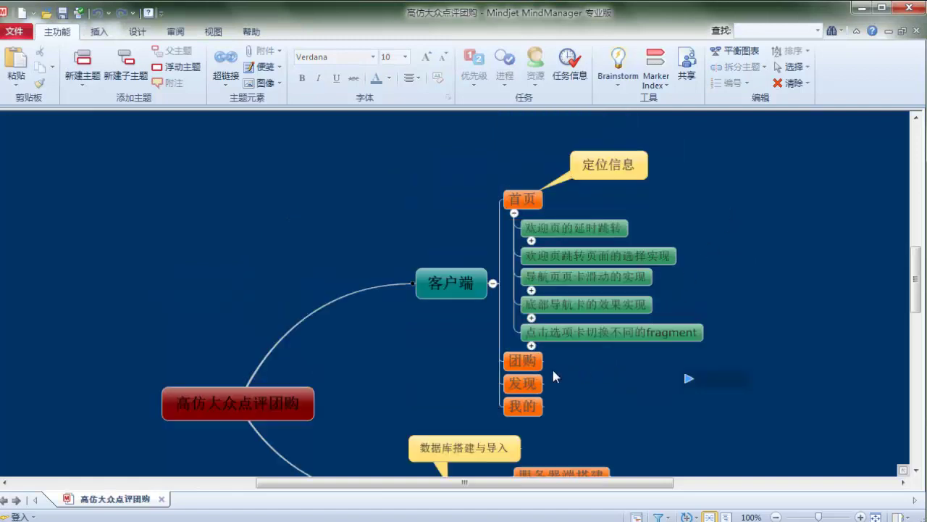
scroll(480, 395, down, 3)
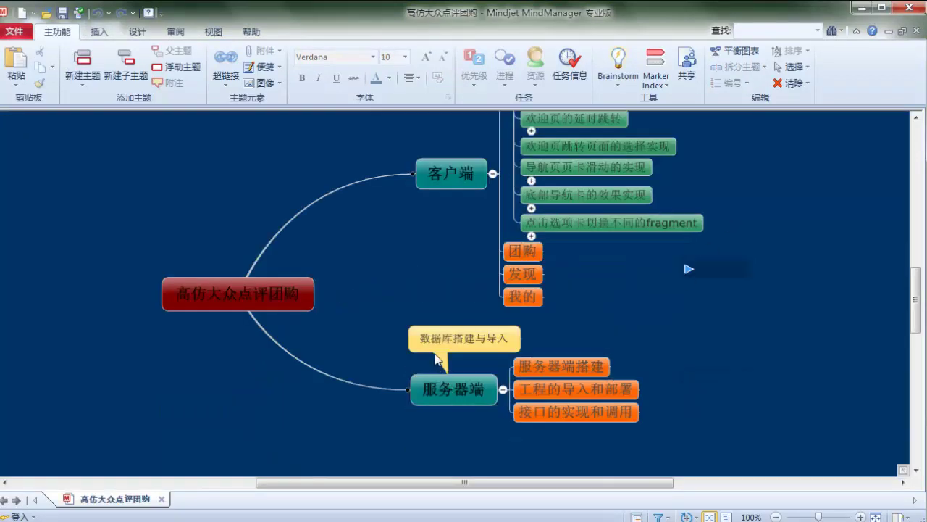
click(858, 7)
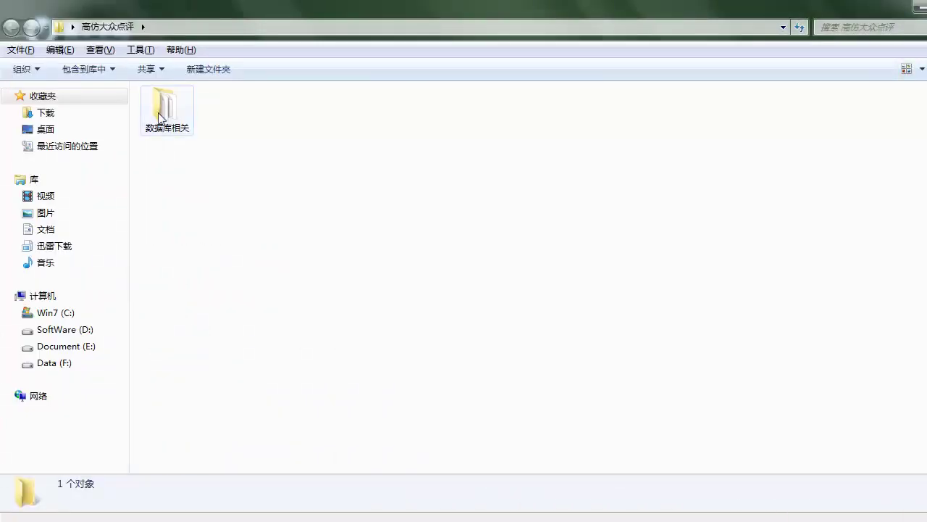
- Open the 数据库相关 folder and run the mysql-5.0.exe installer
double_click(165, 108)
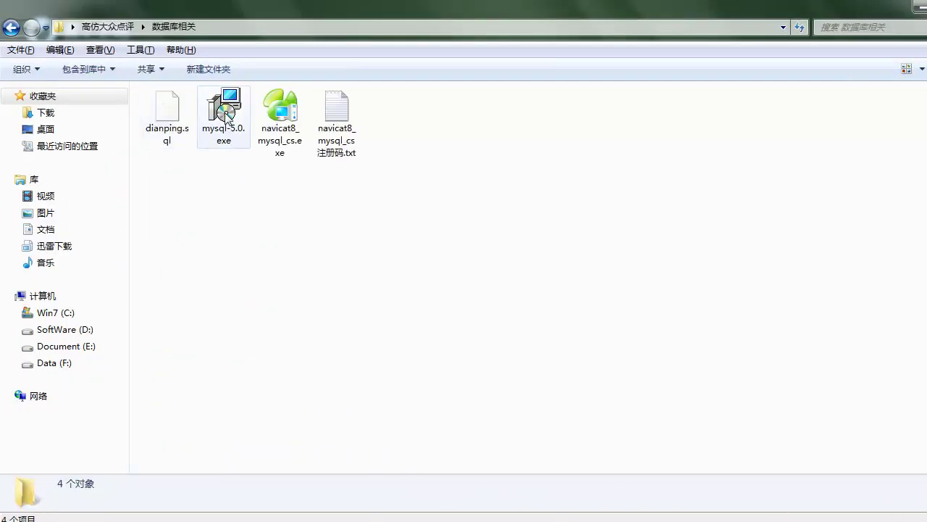
click(226, 115)
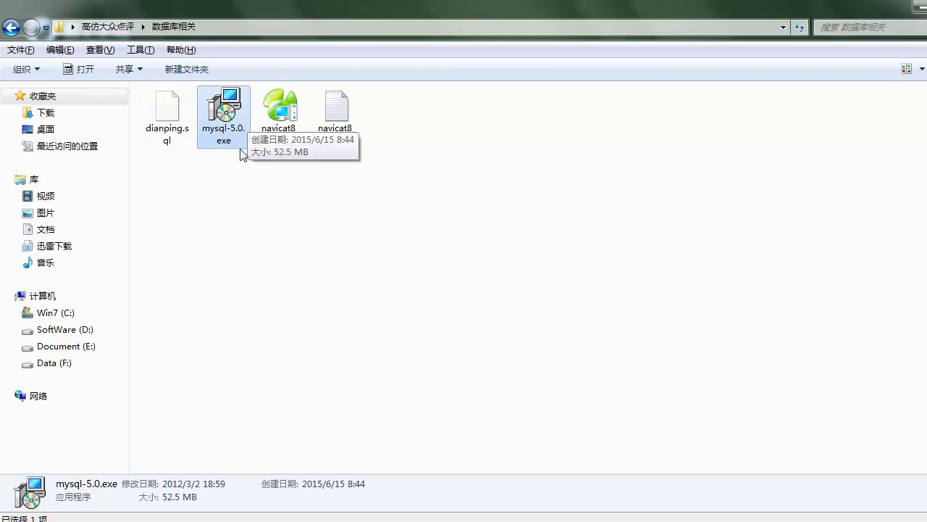
click(240, 201)
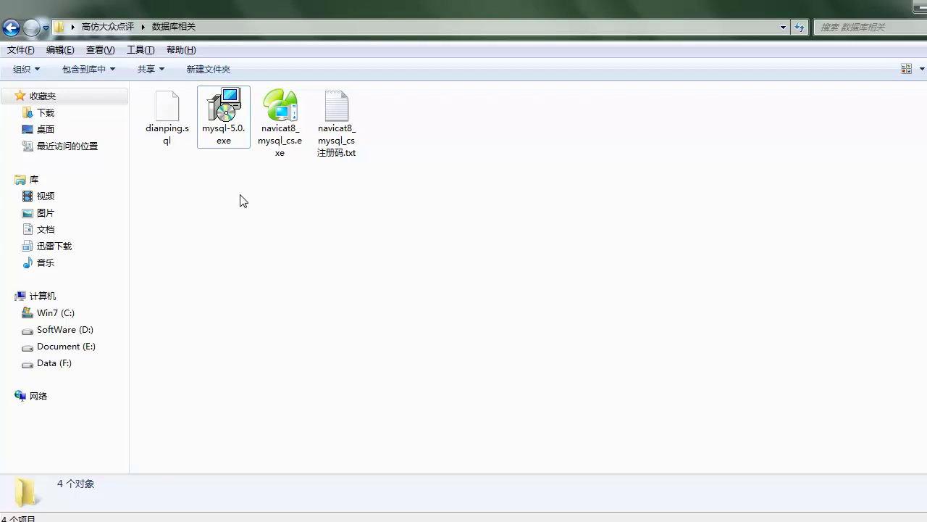
click(241, 109)
double_click(230, 109)
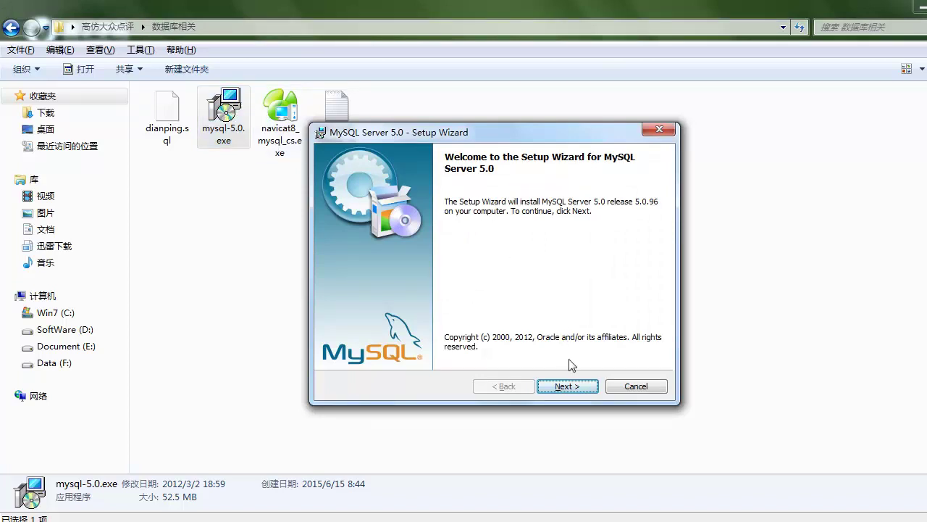
- Accept the licence agreement and choose the Custom setup type
click(567, 386)
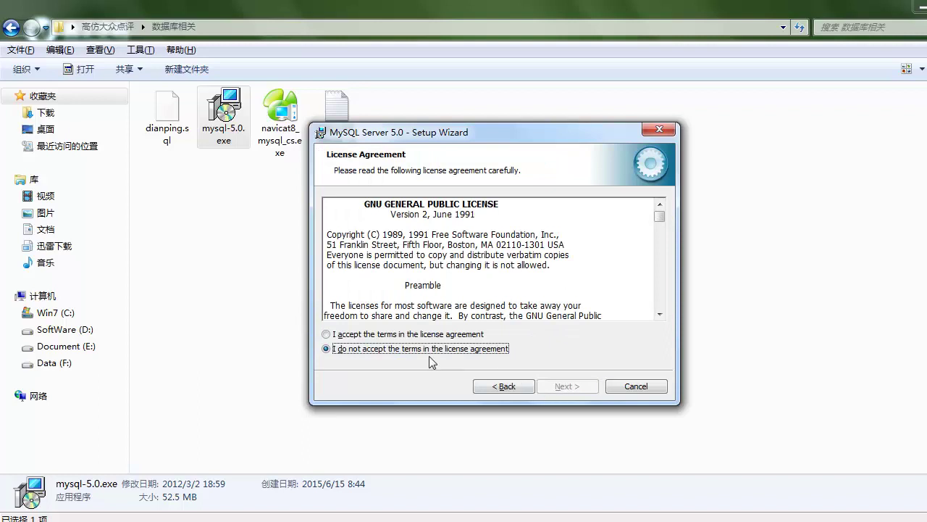
click(367, 335)
click(592, 382)
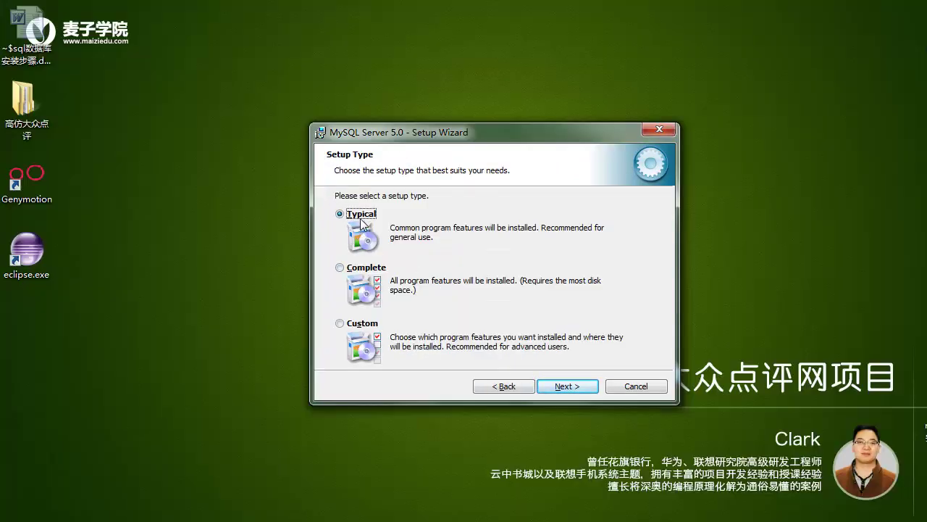
click(364, 326)
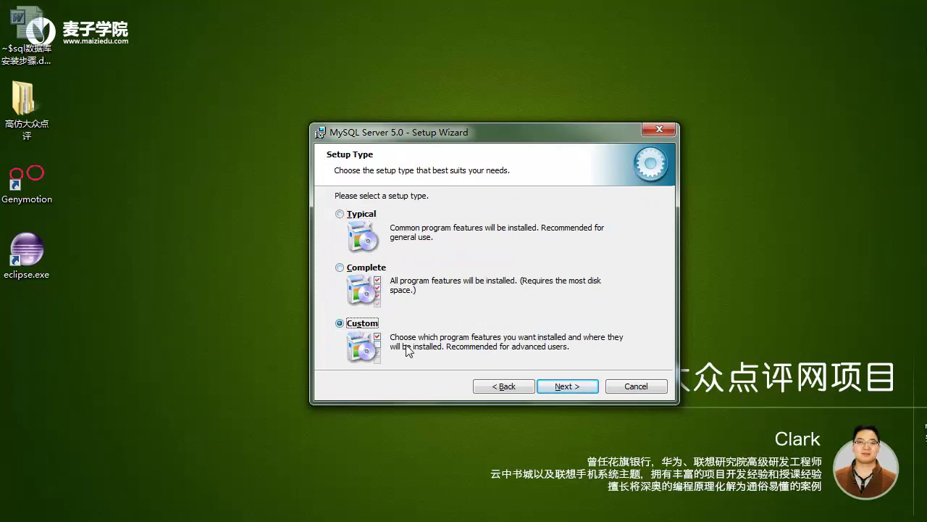
click(566, 388)
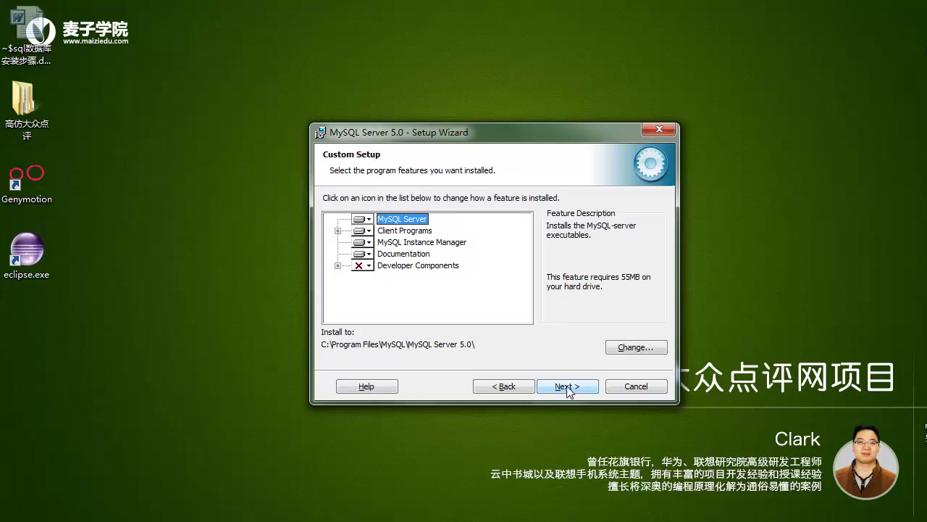
- Set Developer Components and all its subfeatures to install on the local hard drive
click(363, 265)
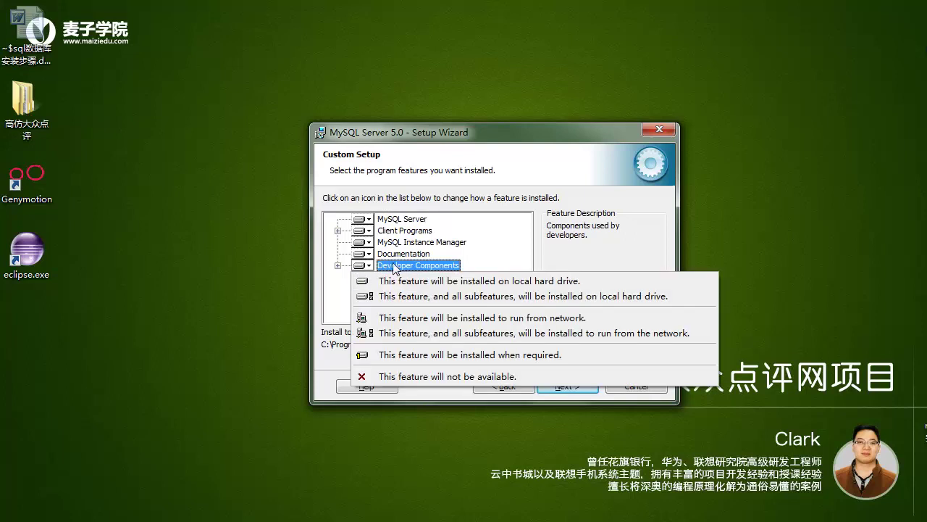
click(395, 299)
click(371, 265)
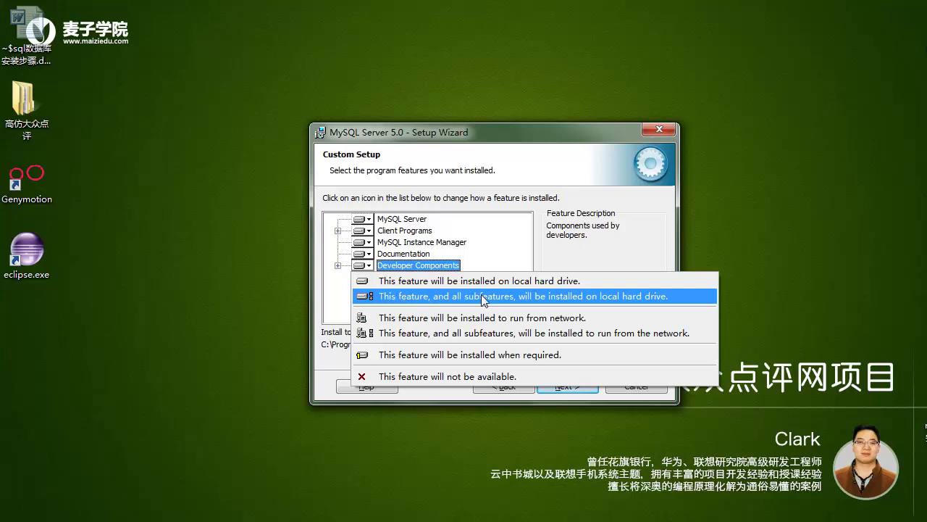
click(627, 296)
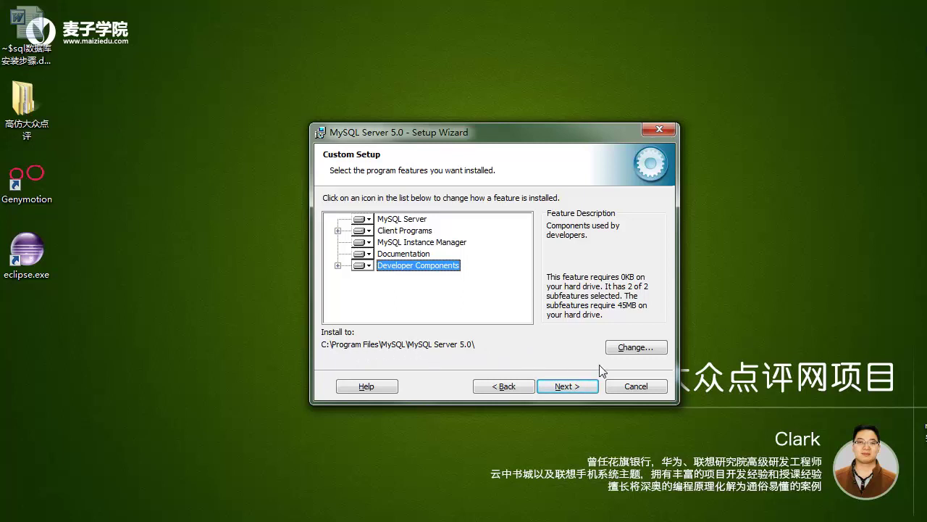
click(569, 385)
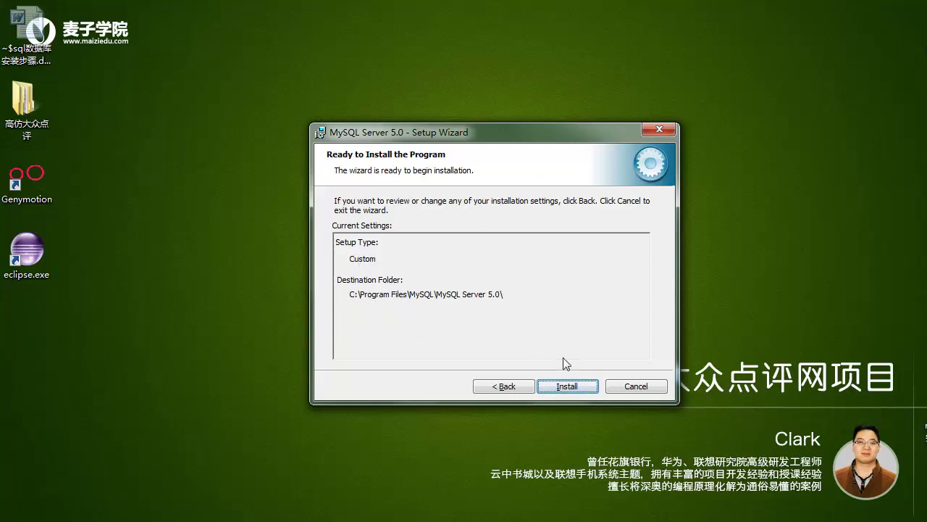
- Install MySQL Server 5.0, skip the MySQL Enterprise pages, and finish with server configuration enabled
click(569, 386)
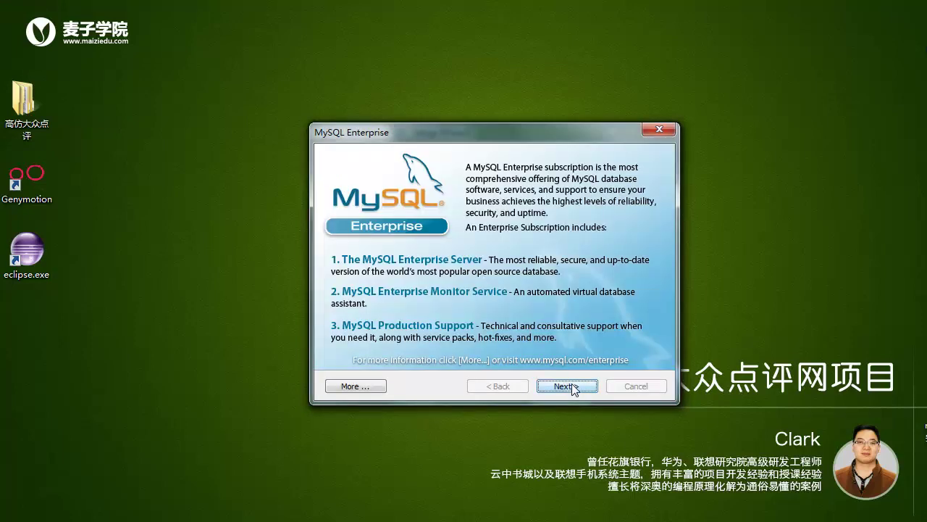
click(565, 386)
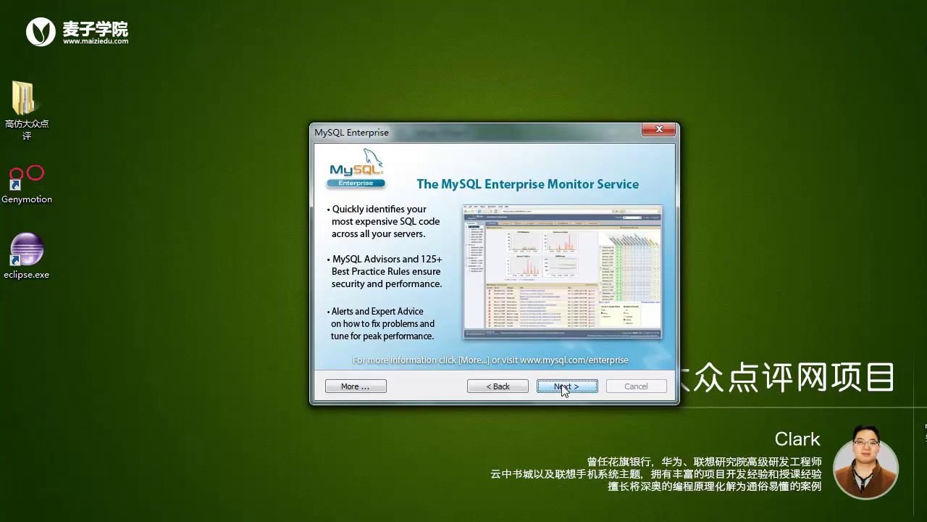
click(564, 386)
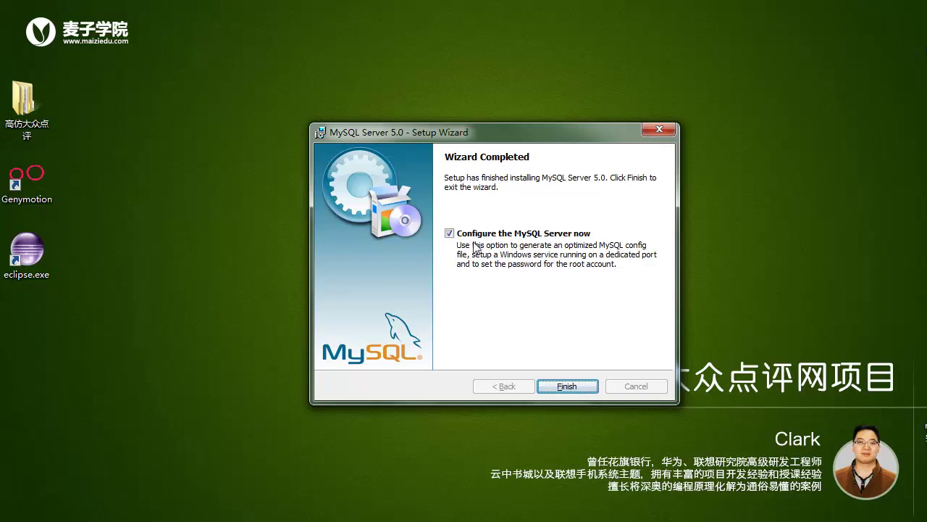
click(567, 386)
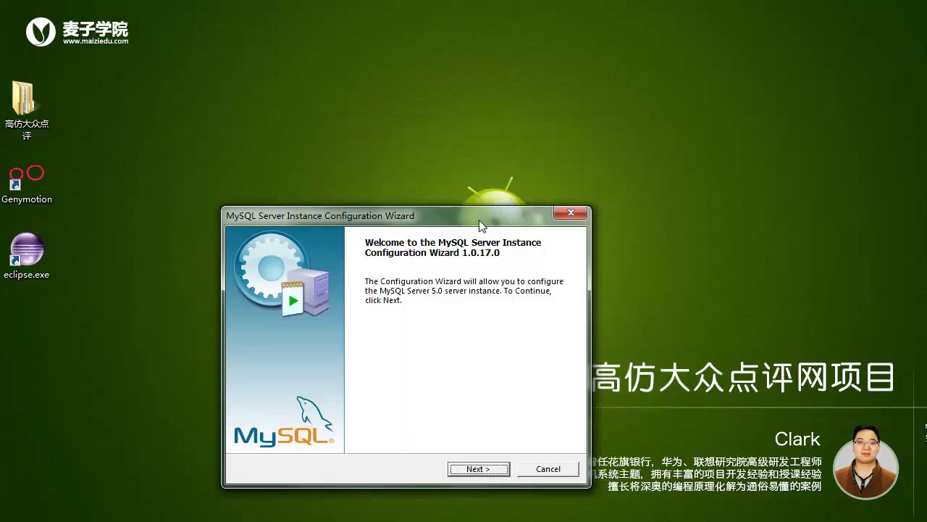
- Choose Detailed Configuration and the Developer Machine server type
drag(479, 221, 563, 157)
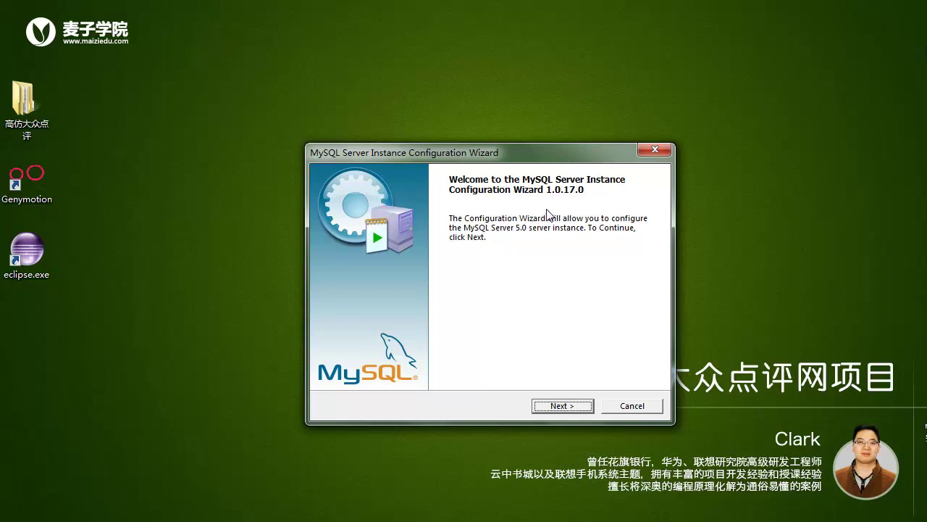
click(563, 406)
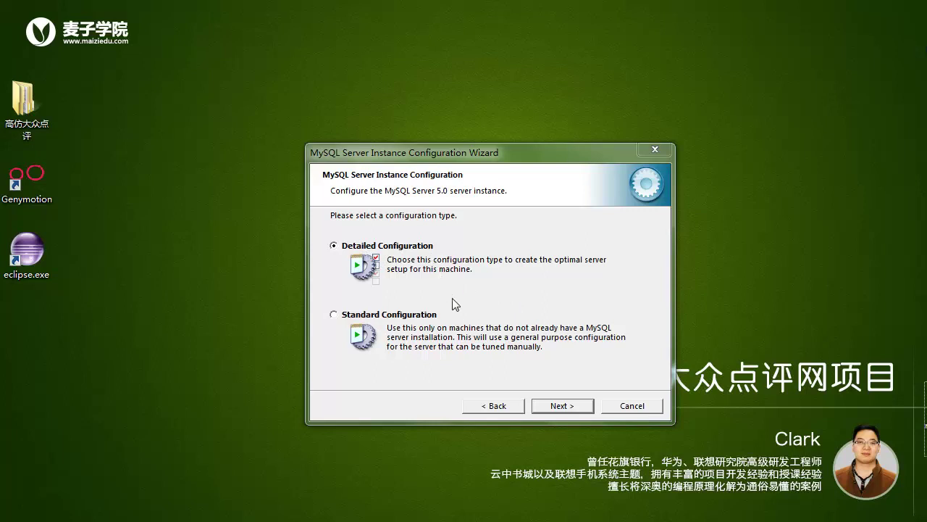
click(565, 406)
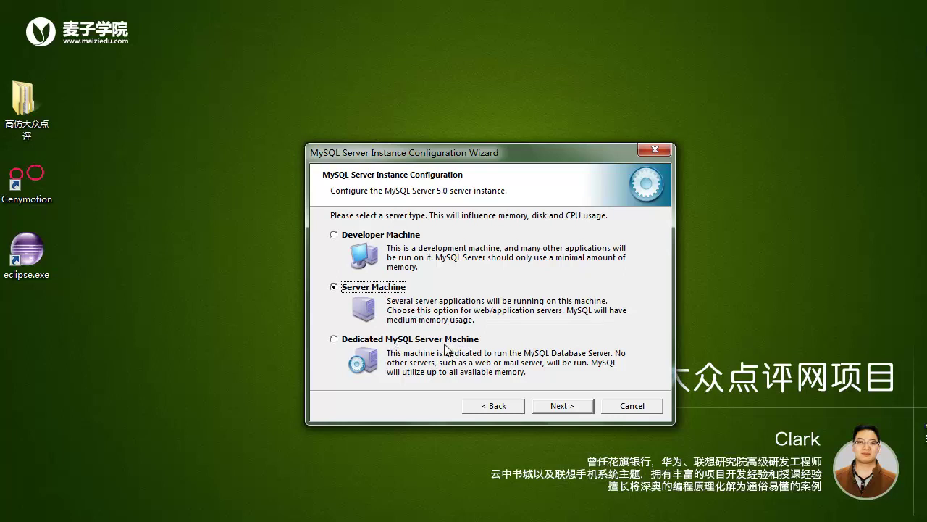
click(355, 237)
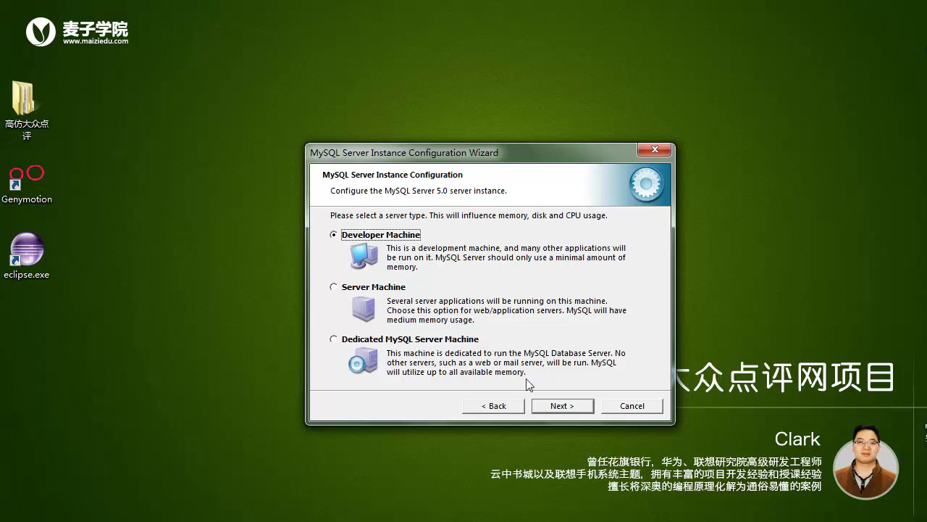
click(559, 403)
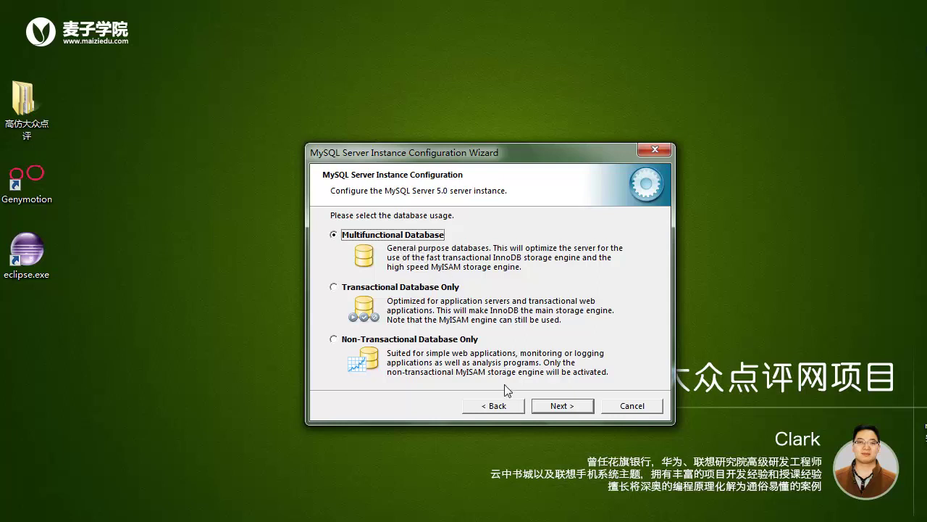
- Keep Multifunctional Database usage and the default C: Installation Path for the InnoDB tablespace
click(552, 410)
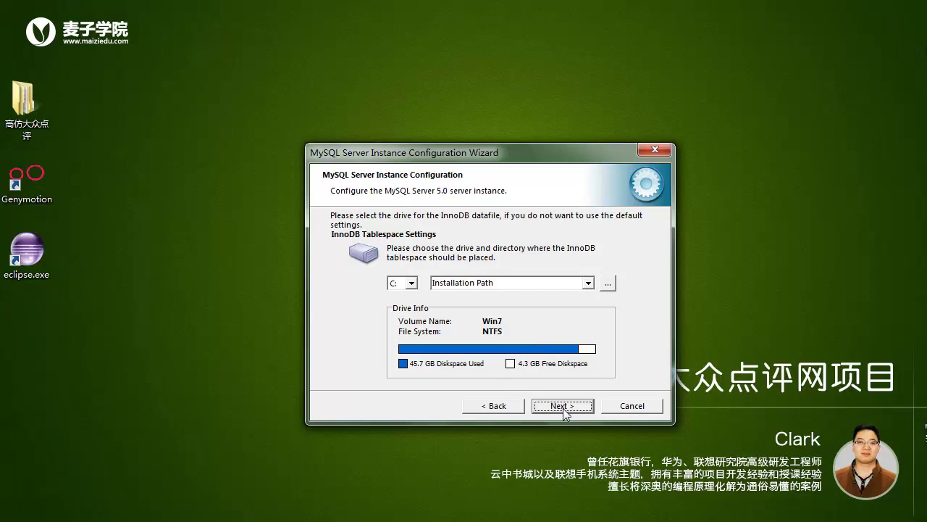
click(563, 407)
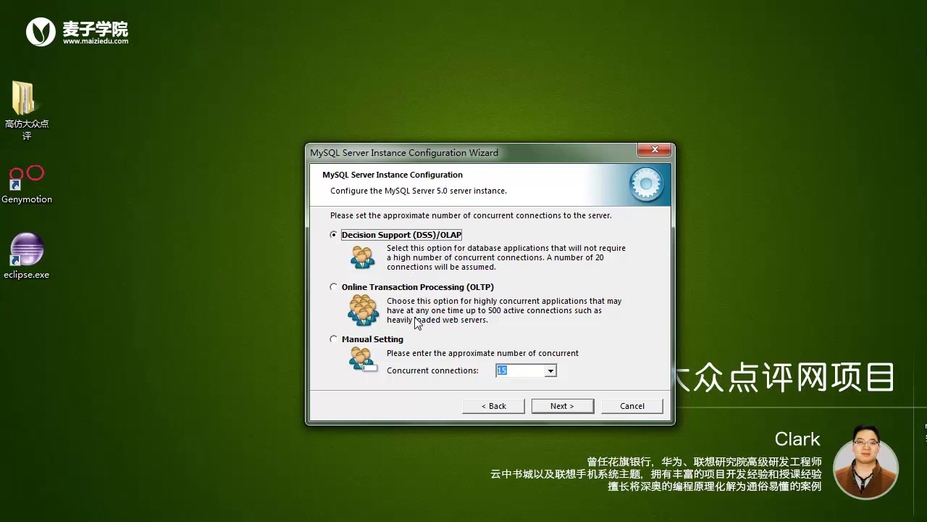
- Set concurrent connections to the Manual Setting of 15
click(464, 288)
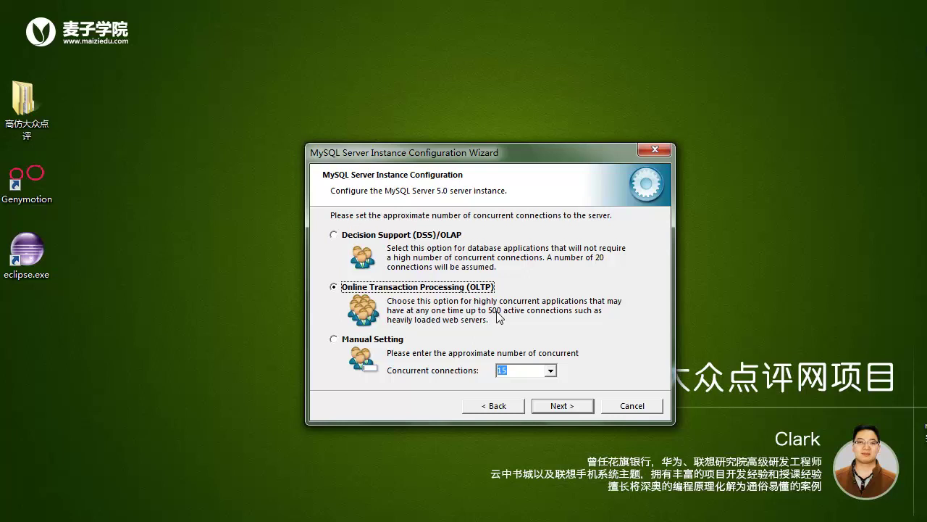
click(351, 341)
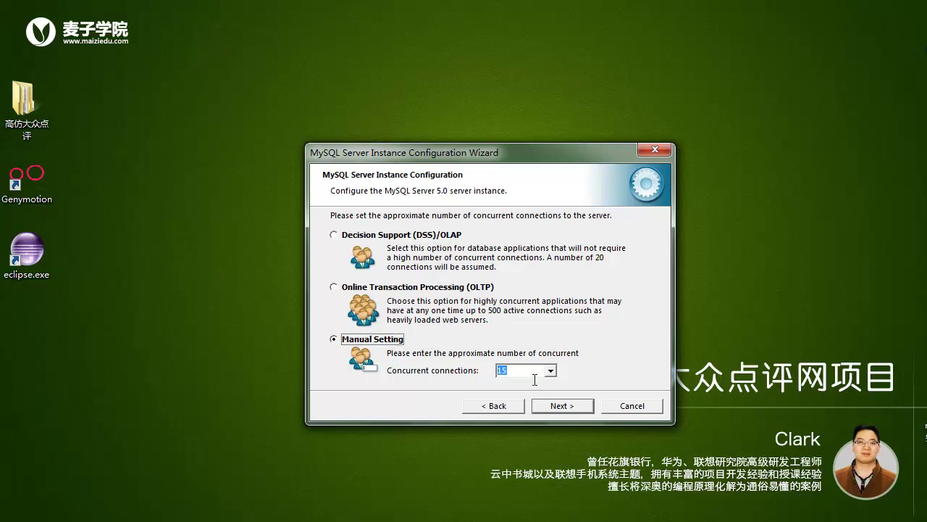
click(566, 406)
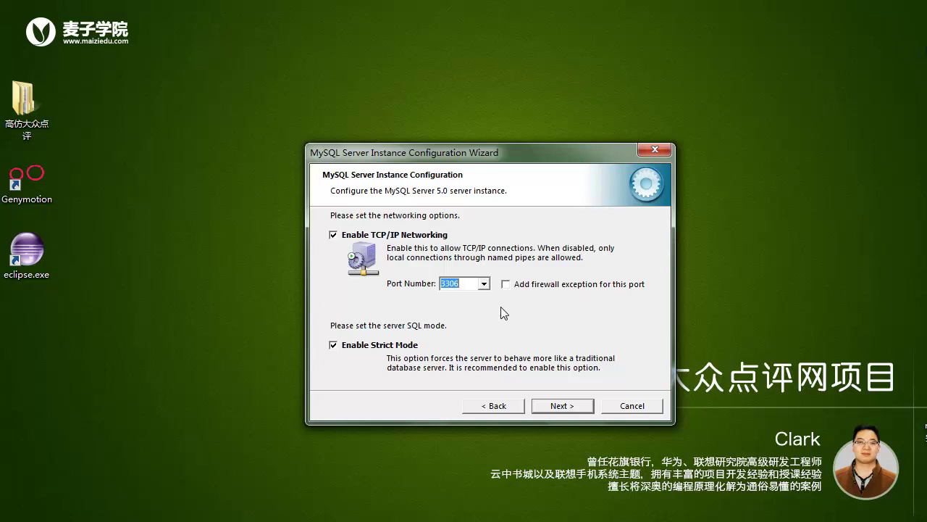
- Keep TCP/IP networking enabled on port 3306 with Strict Mode on
click(334, 235)
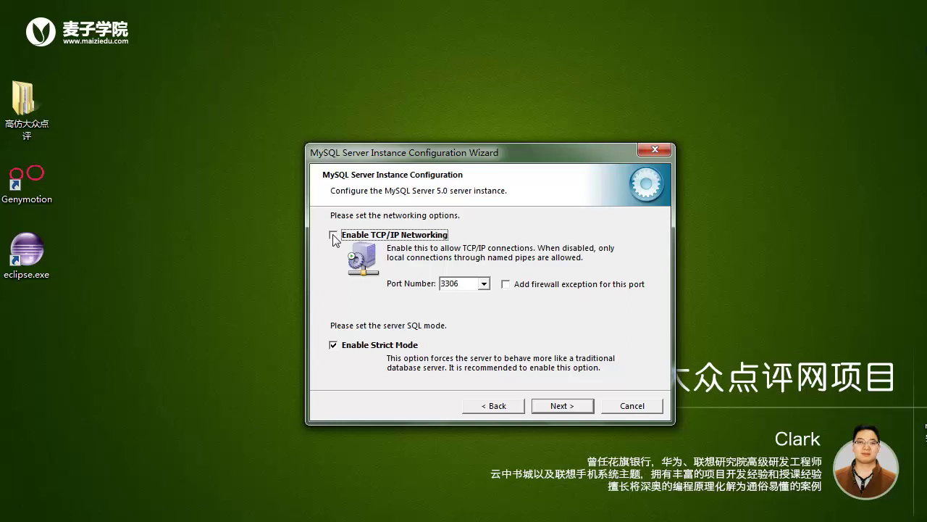
click(334, 237)
click(557, 409)
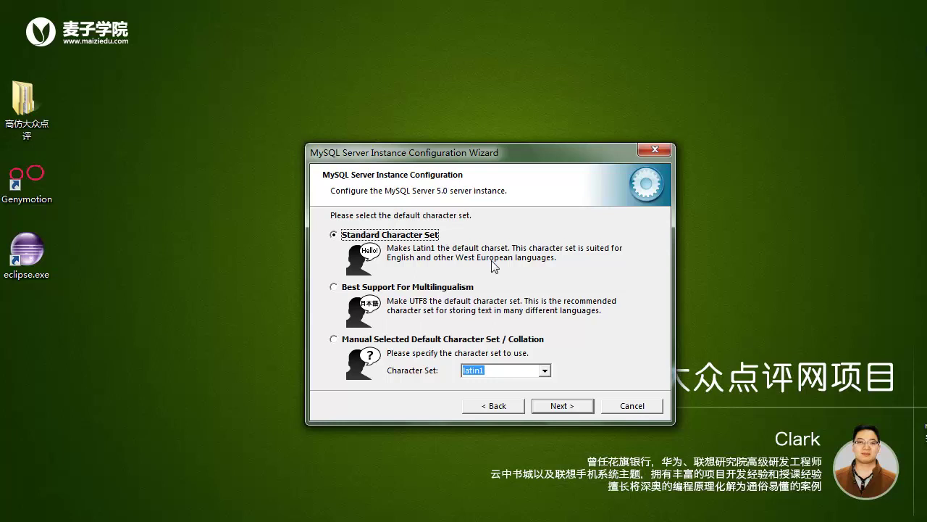
- Select Manual Selected Default Character Set and pick gbk as the character set
click(410, 288)
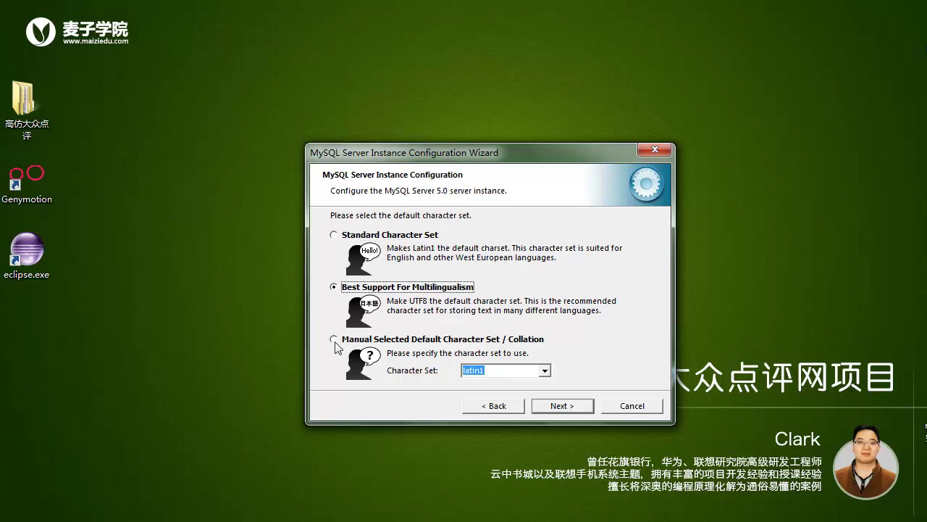
click(341, 342)
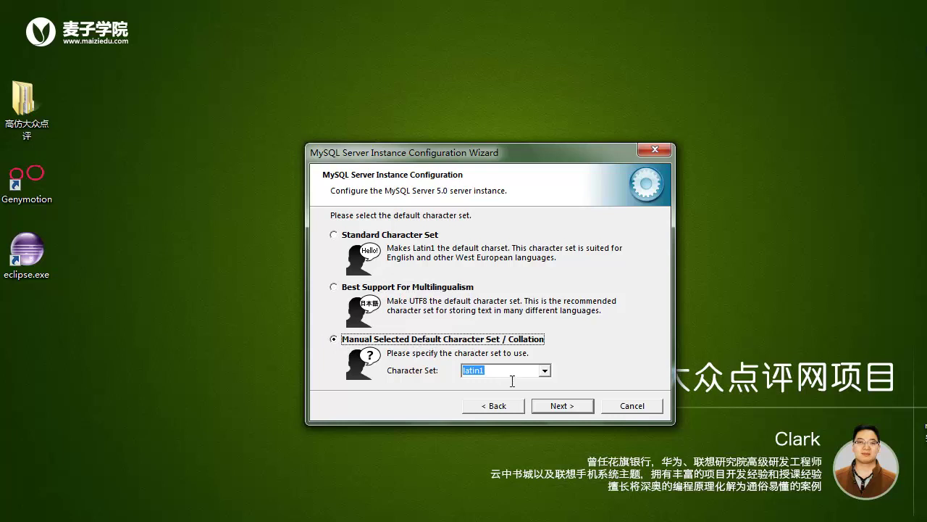
click(544, 371)
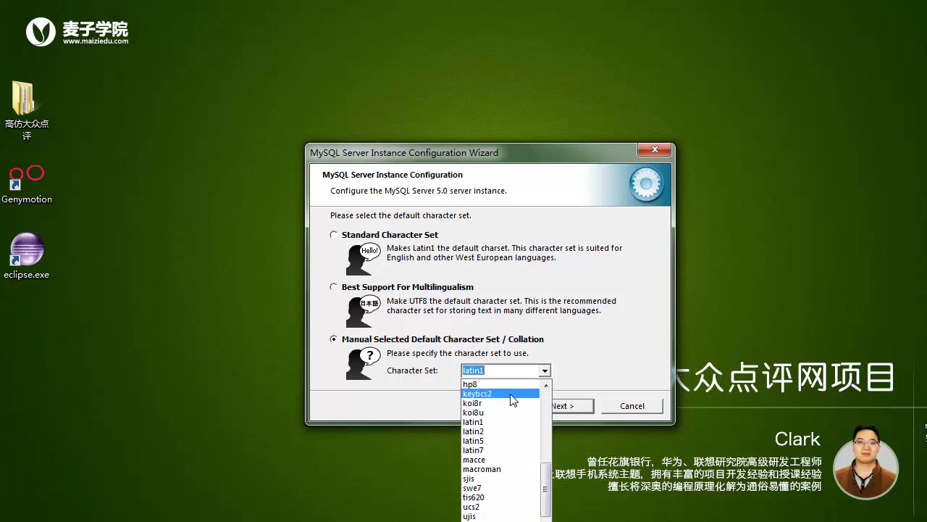
scroll(499, 431, up, 3)
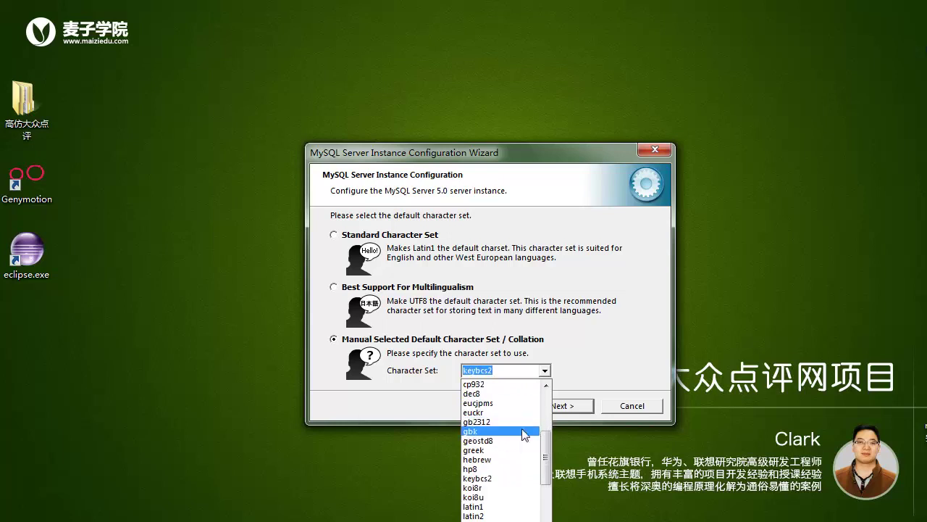
click(504, 434)
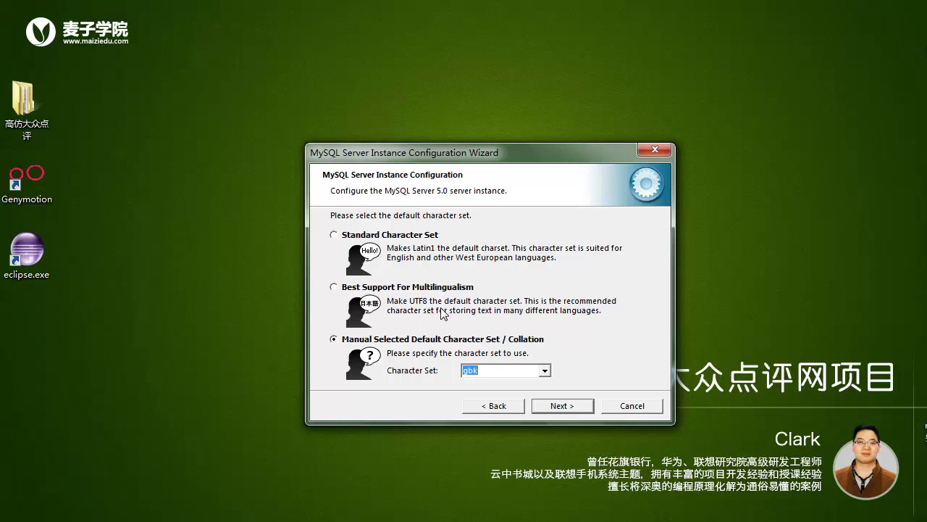
click(508, 338)
click(545, 371)
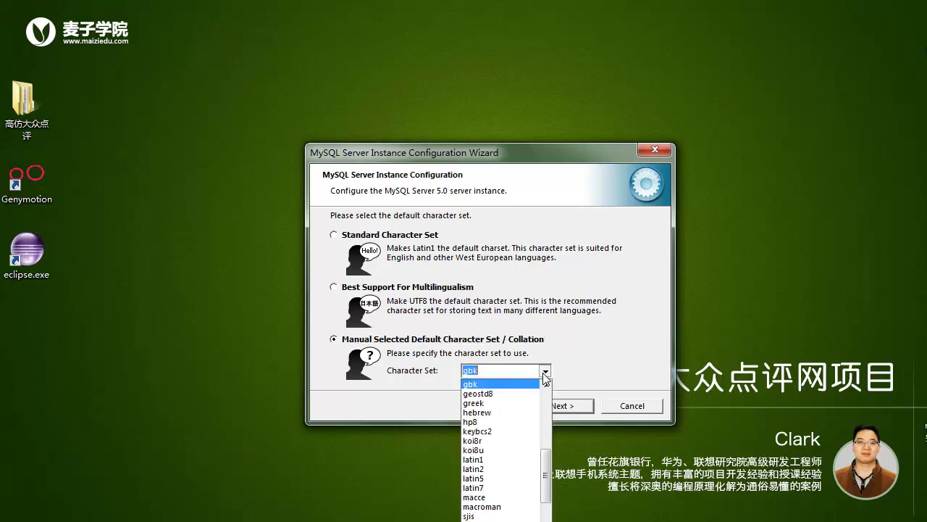
click(515, 385)
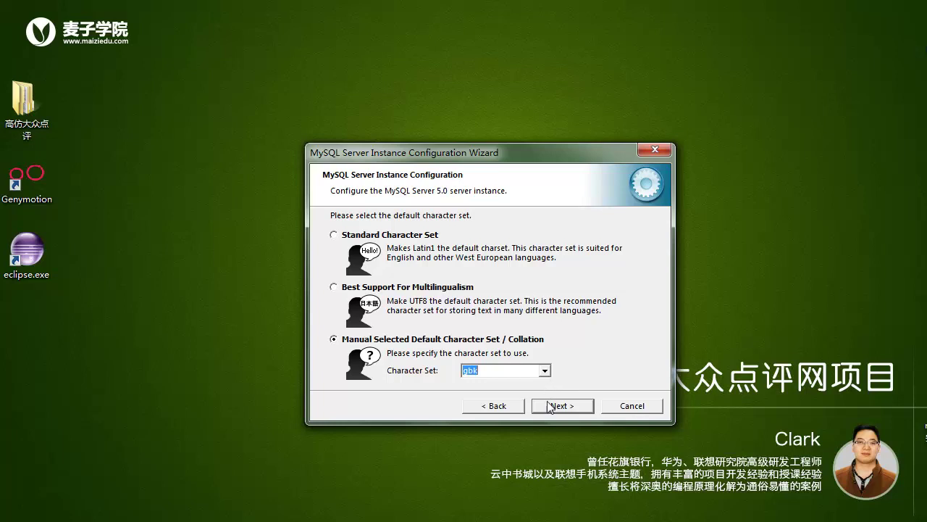
- Keep MySQL installed as a Windows service and add its bin directory to the Windows PATH
click(576, 407)
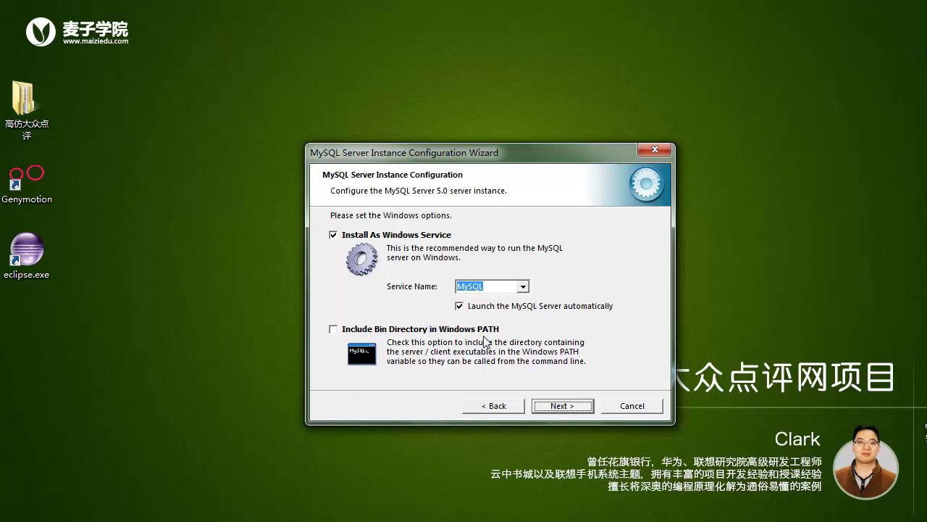
click(371, 330)
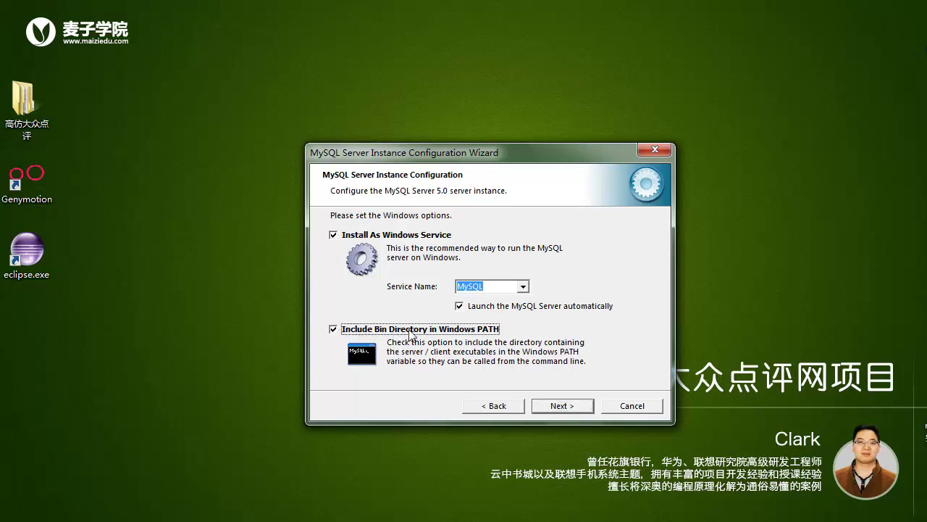
click(557, 405)
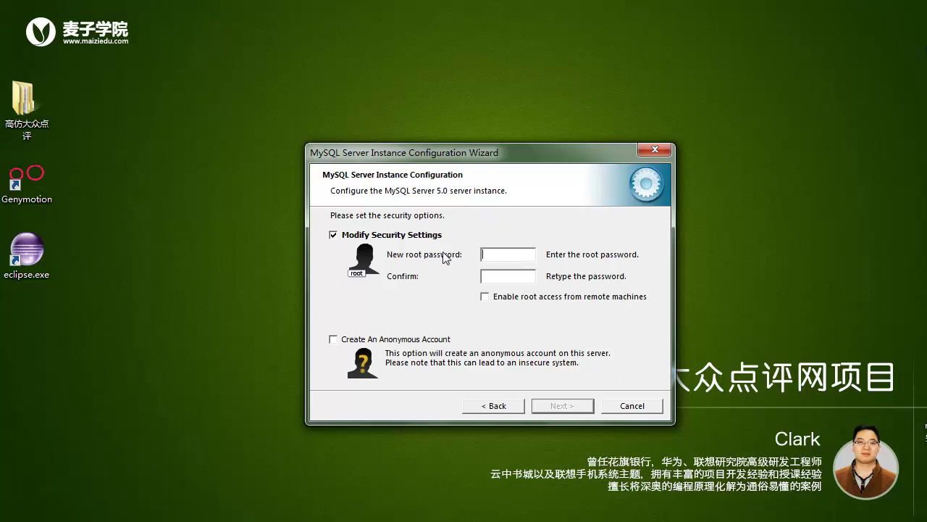
- Enter a new root password and enable root access from remote machines
click(509, 262)
text(rootroot)
click(487, 300)
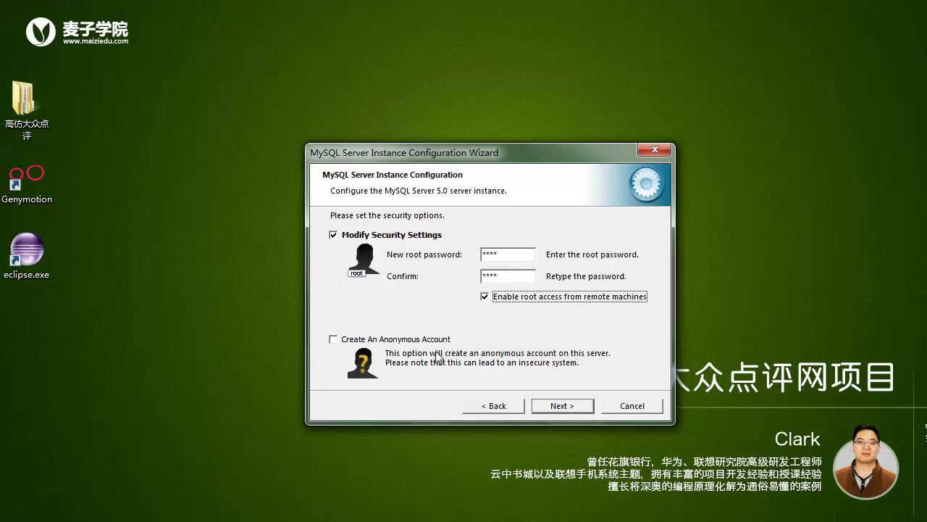
click(563, 406)
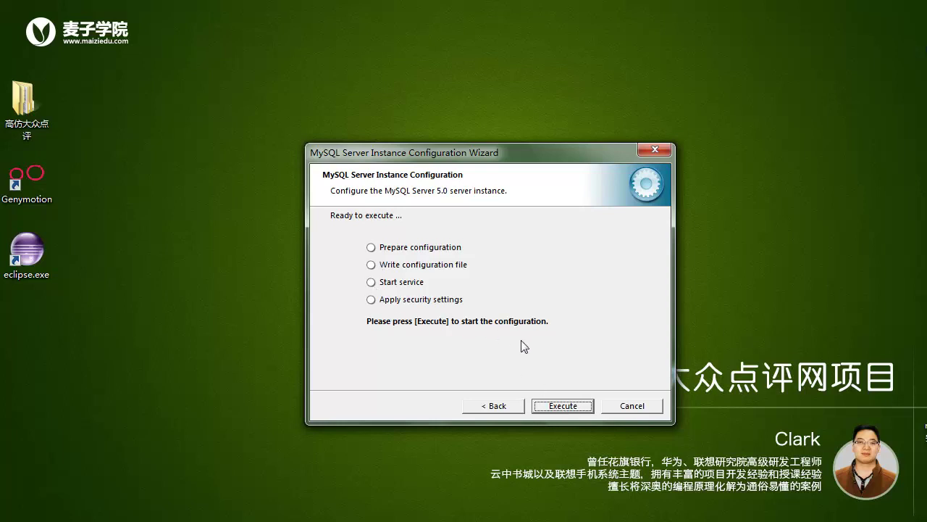
- Execute all four configuration steps to start the MySQL service, then finish the wizard
click(564, 407)
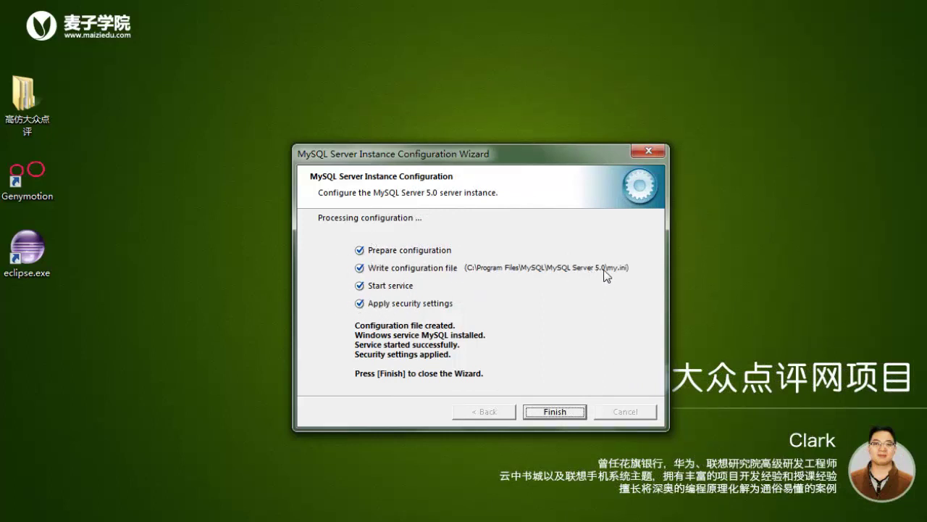
click(555, 412)
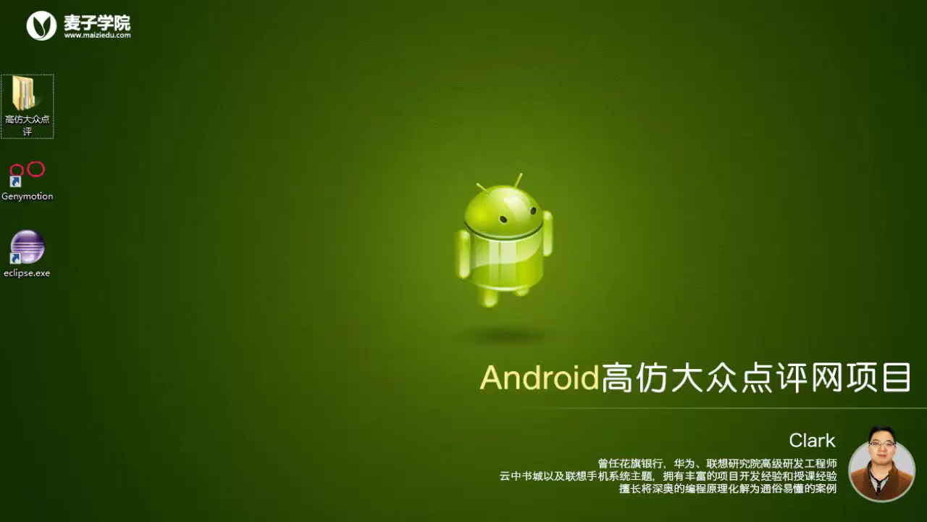
- Launch MySQL Command Line Client from the Start menu and log in with the root password
click(15, 512)
click(89, 481)
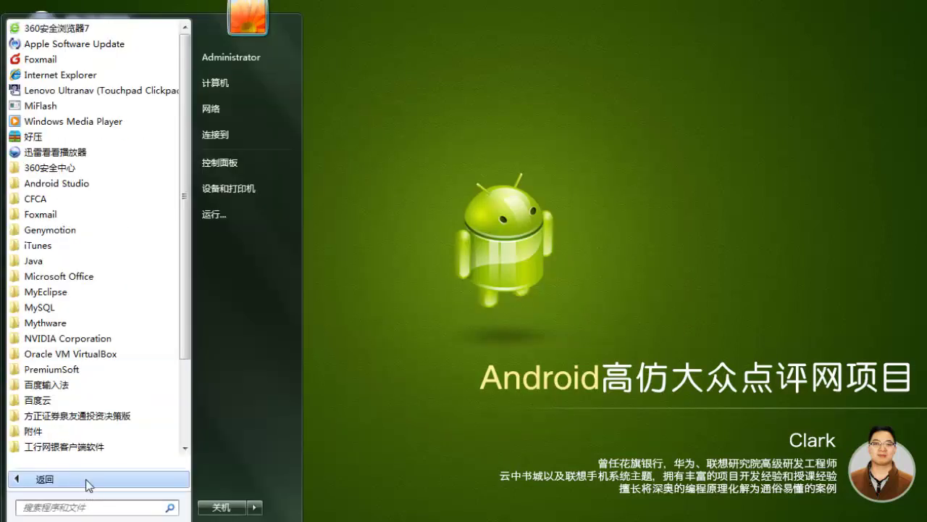
click(104, 307)
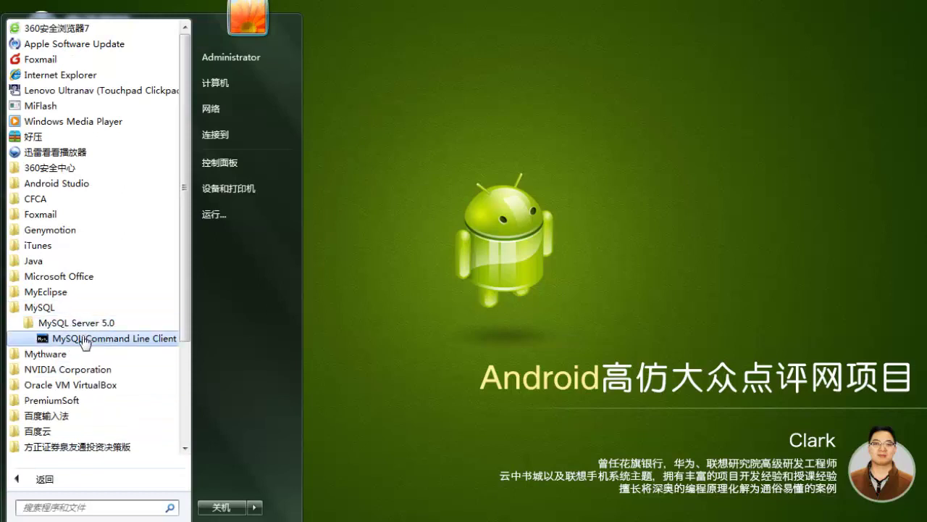
click(84, 339)
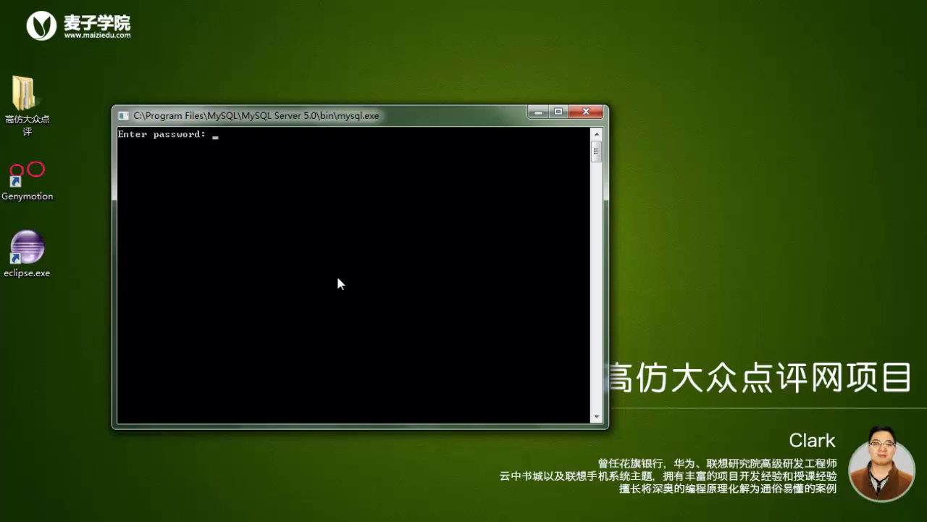
text(root)
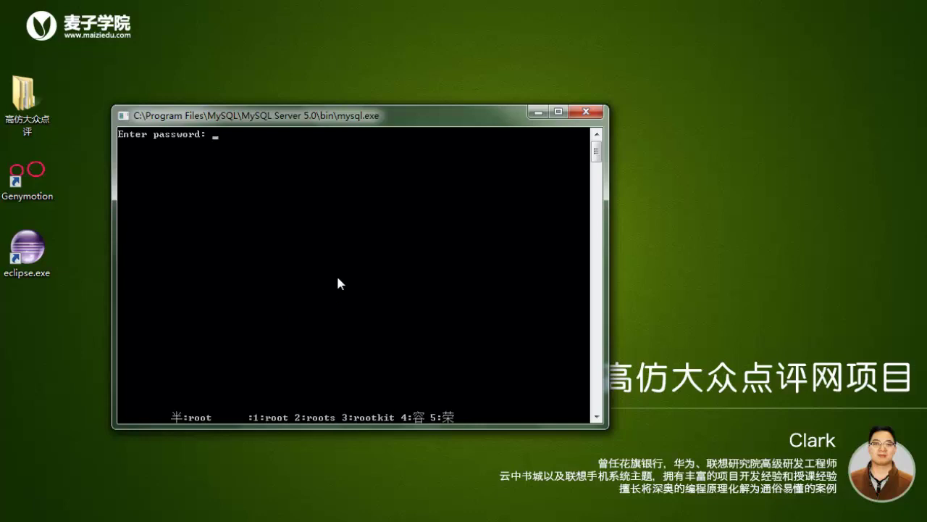
key(Return)
key(Return)
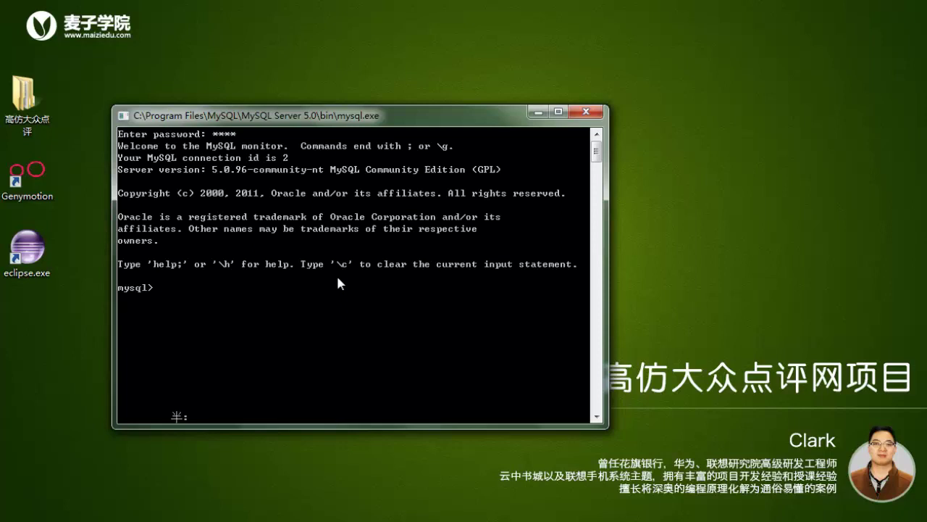
- Run show databases; to list information_schema, mysql and test
right_click(172, 151)
click(237, 151)
drag(294, 147, 131, 152)
click(297, 332)
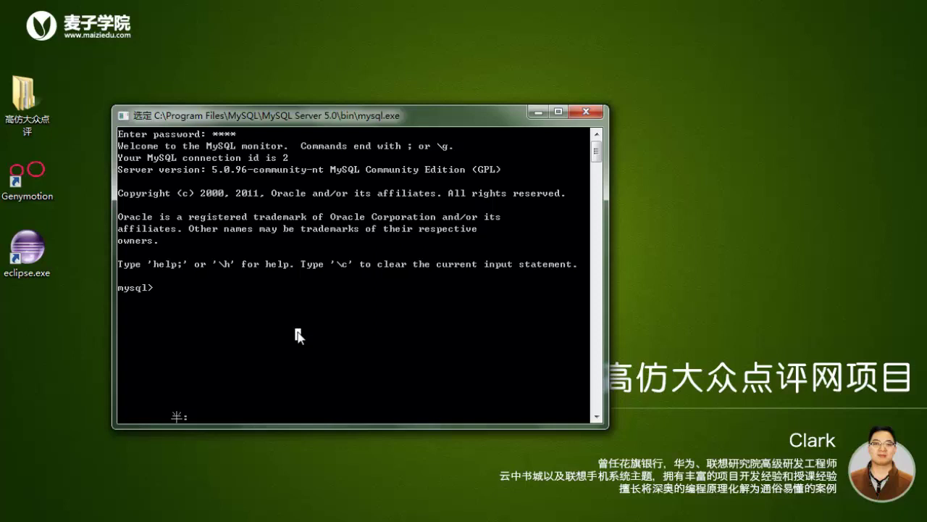
text(show da)
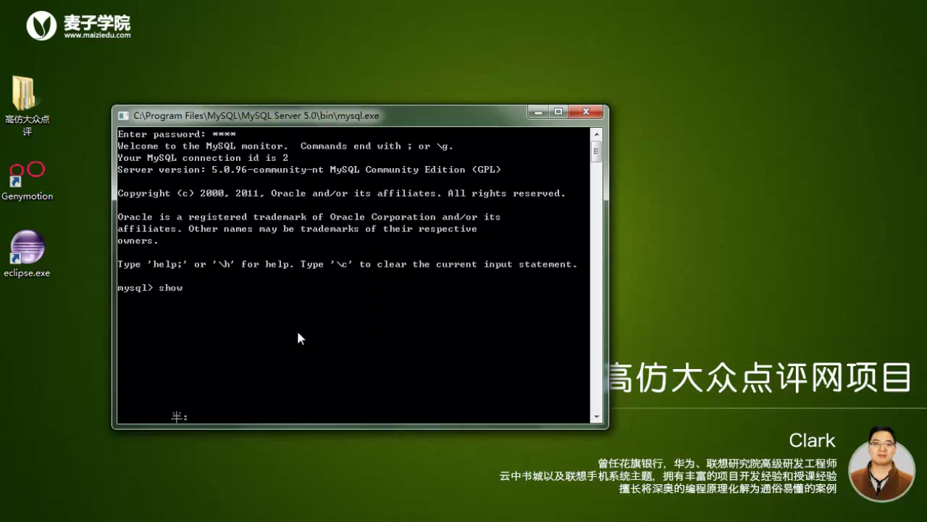
text(tabases;)
key(Return)
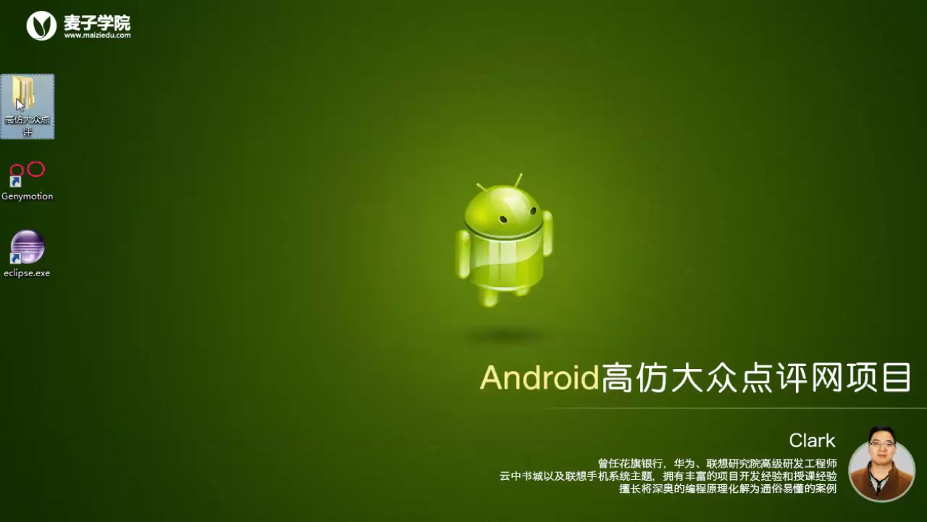
- Go to 高仿大众点评\数据库相关 and launch the navicat8_mysql_cs.exe installer
double_click(19, 103)
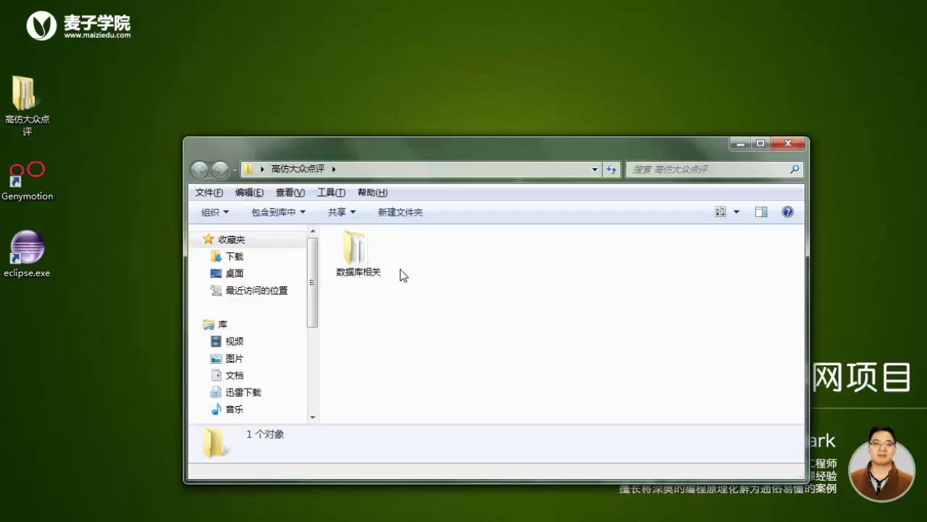
double_click(359, 261)
click(357, 258)
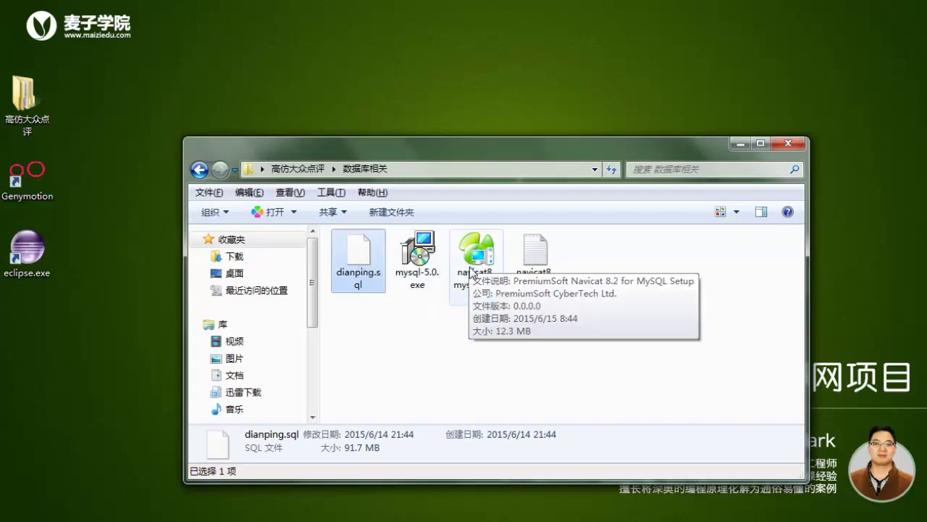
click(471, 261)
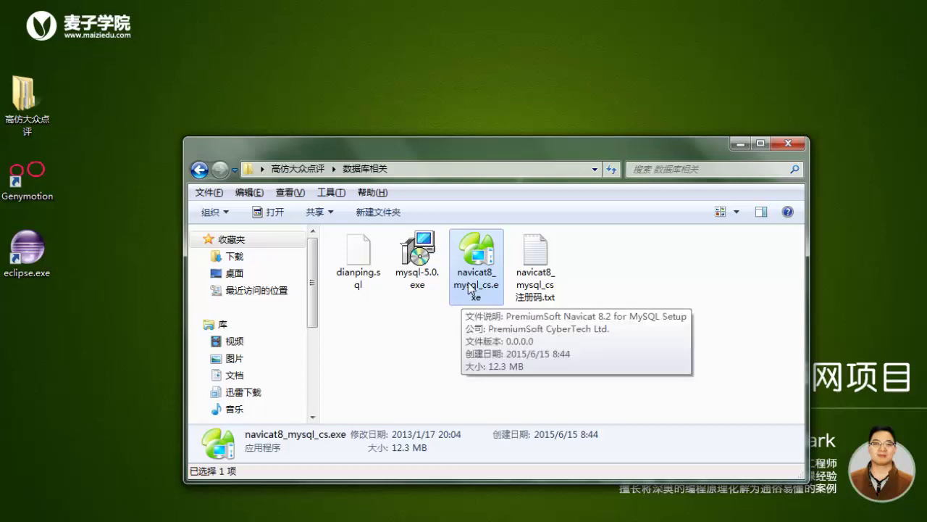
click(435, 334)
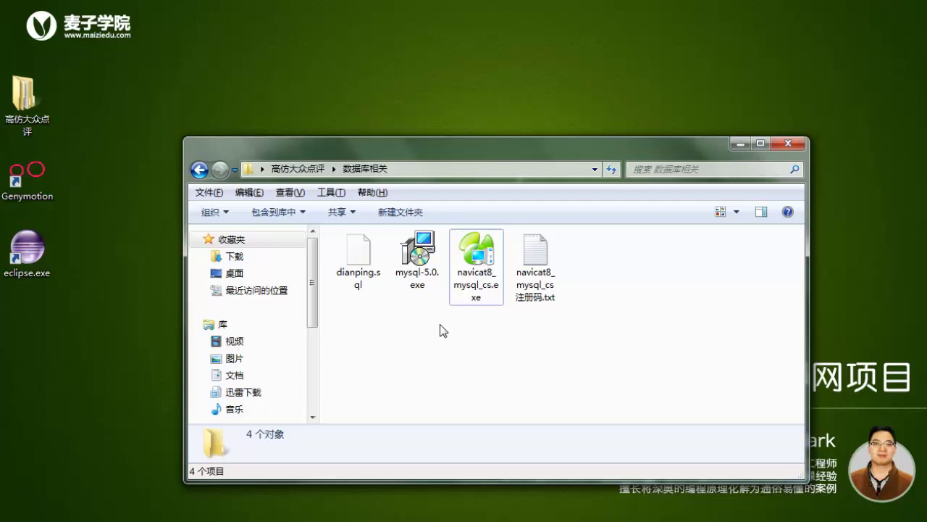
double_click(471, 274)
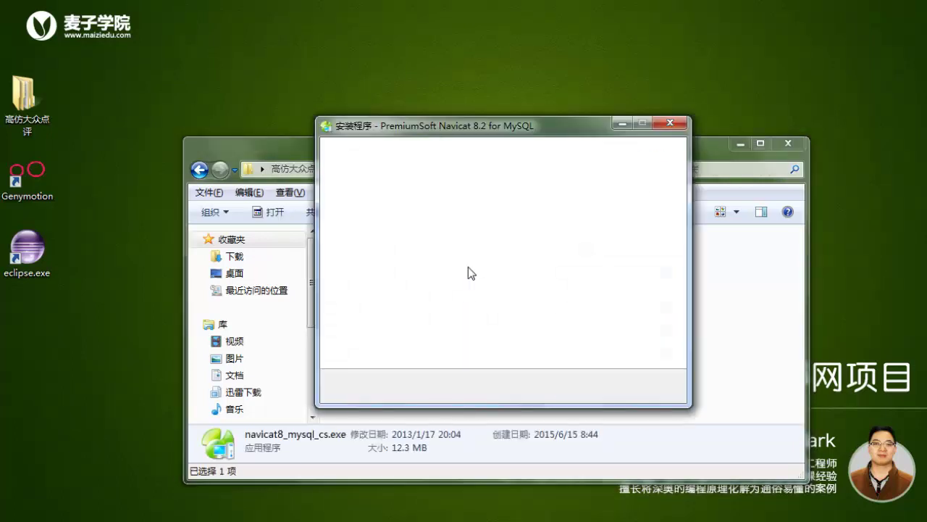
- Install Navicat 8.2 for MySQL with the licence accepted and default folders, then place its shortcut below eclipse.exe
click(583, 387)
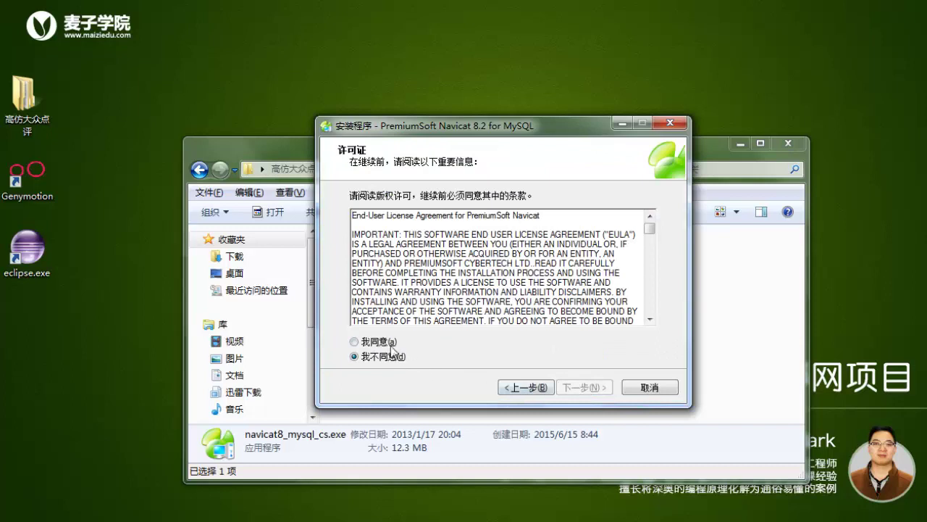
click(384, 342)
click(584, 387)
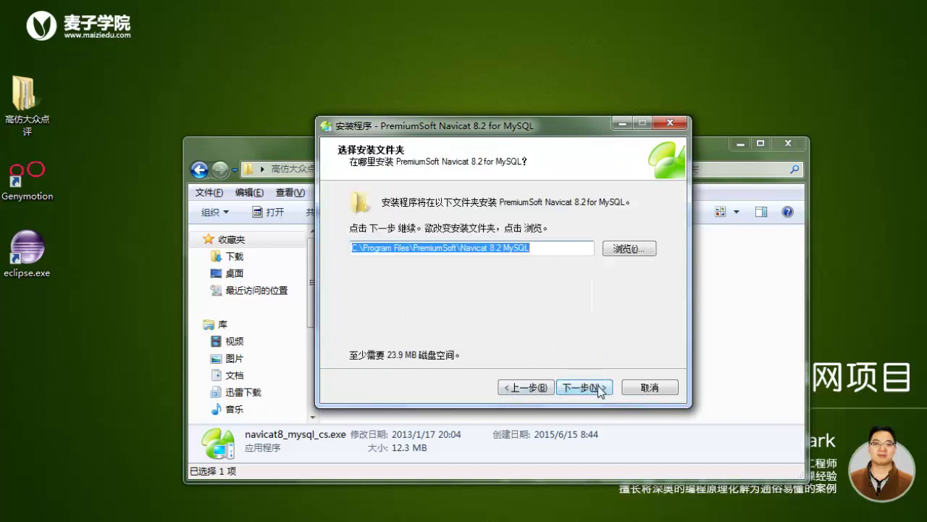
click(597, 387)
click(597, 387)
click(597, 387)
click(597, 387)
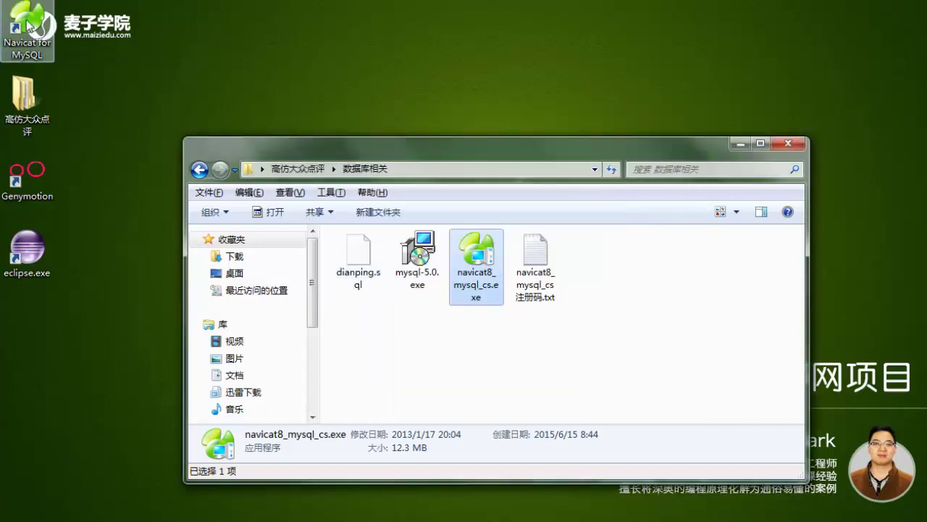
drag(28, 26, 24, 327)
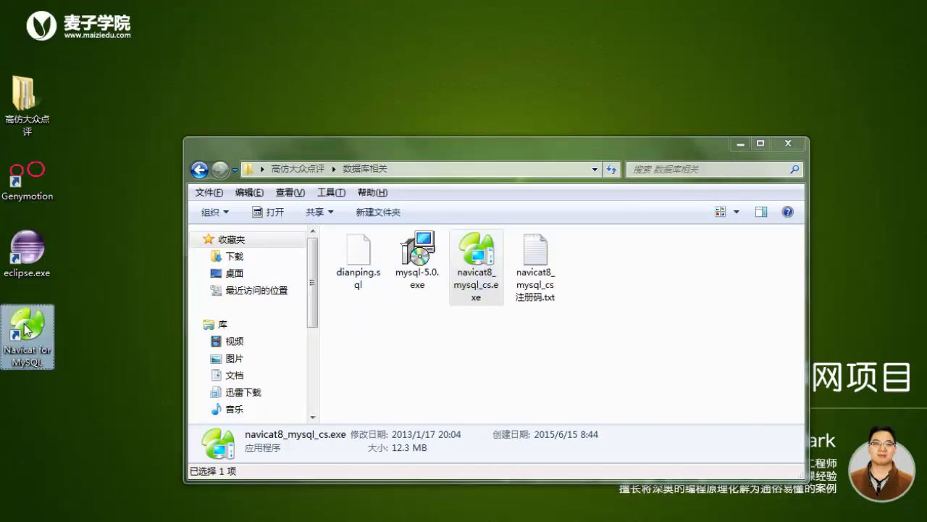
- Launch Navicat for MySQL in 30-day trial mode and hide the file browser
double_click(24, 327)
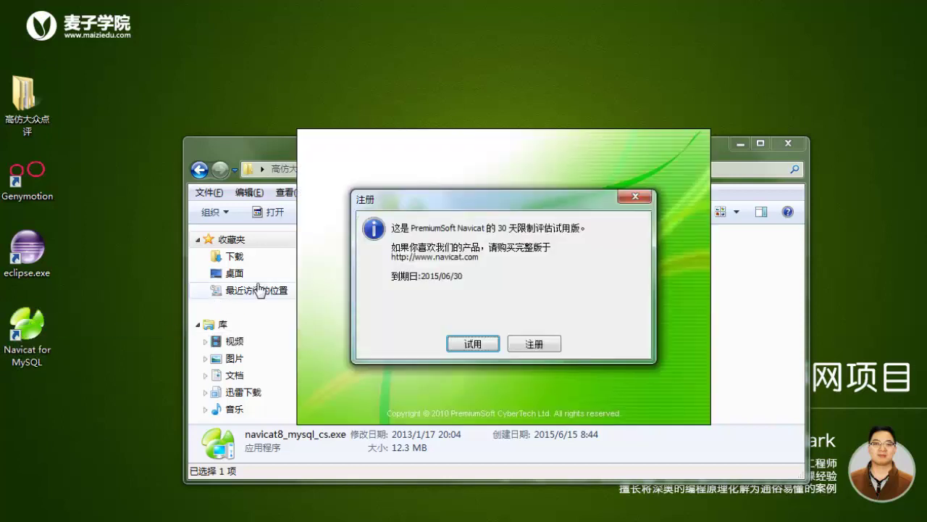
click(481, 342)
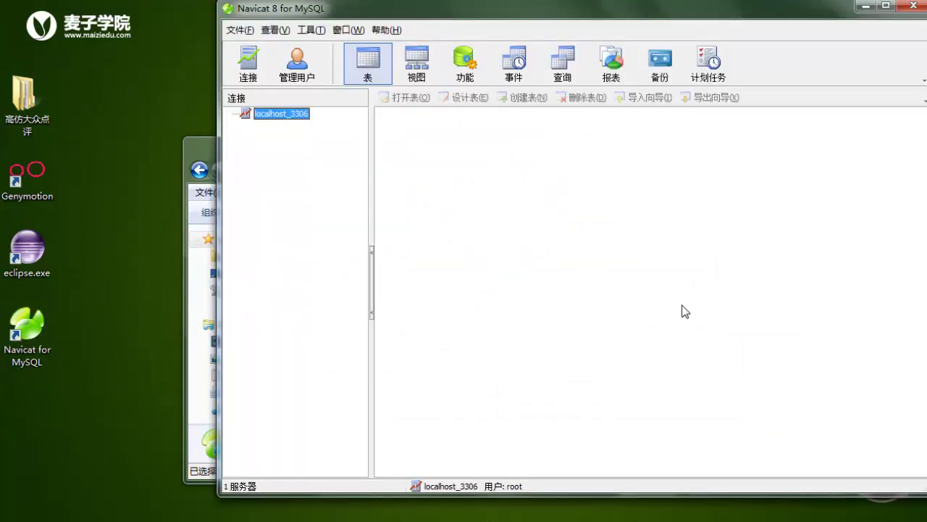
click(650, 274)
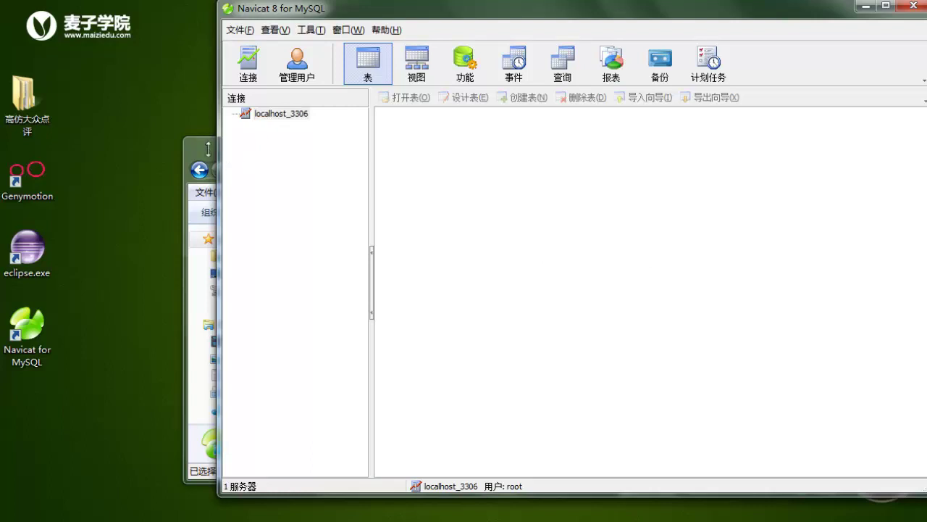
click(208, 149)
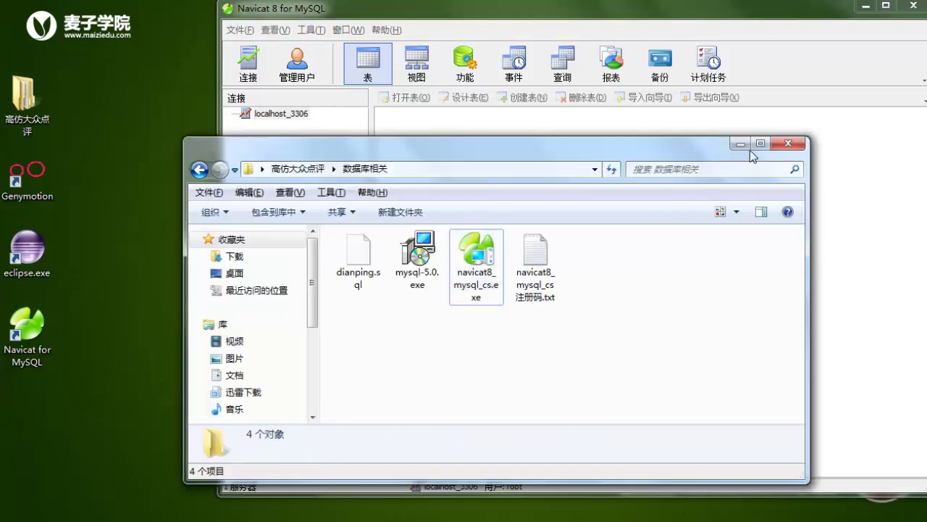
click(750, 150)
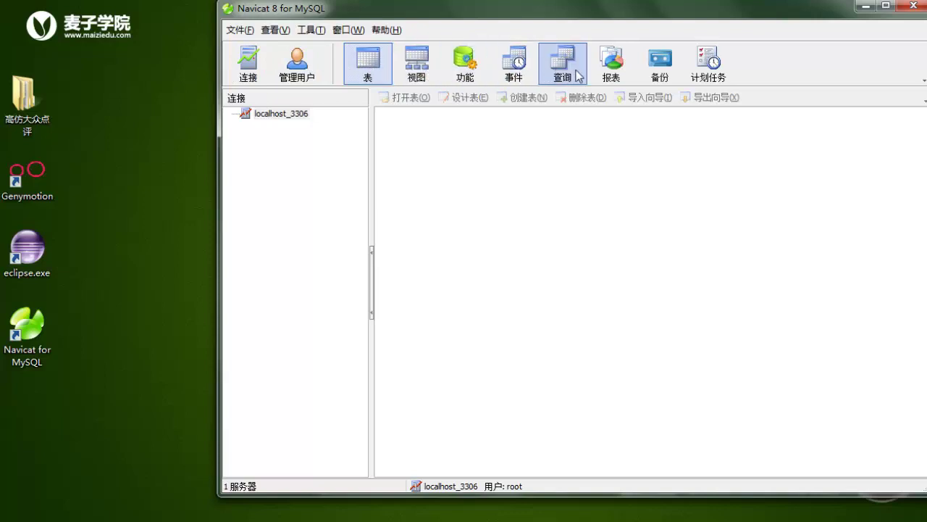
- Open the localhost_3306 connection and browse its information_schema, mysql and test databases
double_click(282, 114)
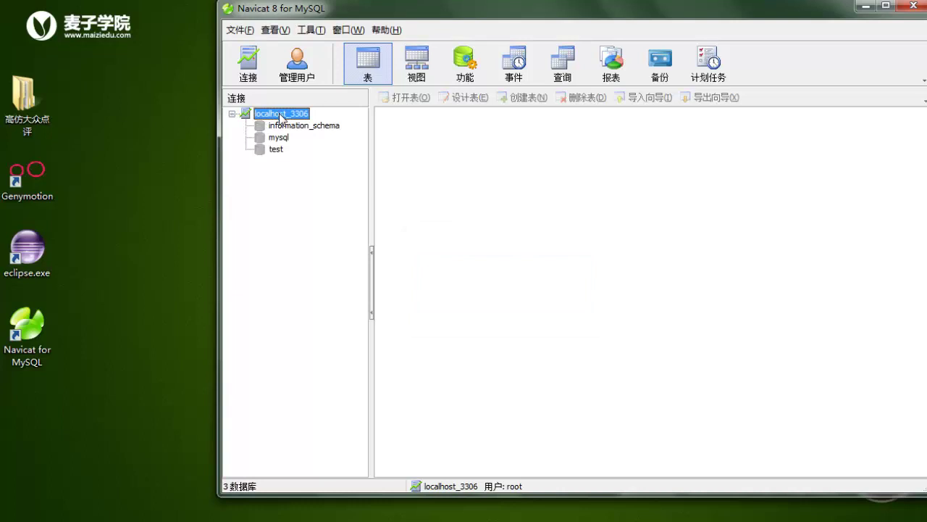
click(286, 126)
click(280, 137)
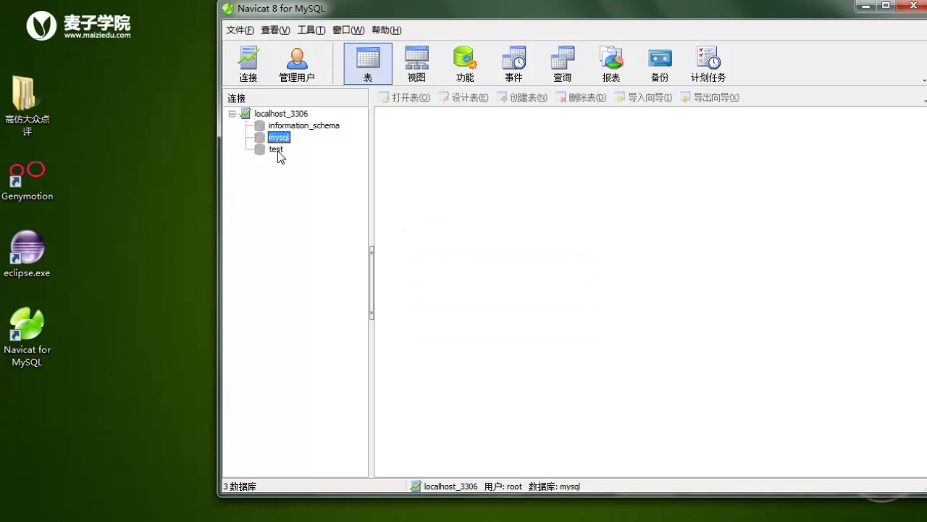
click(278, 151)
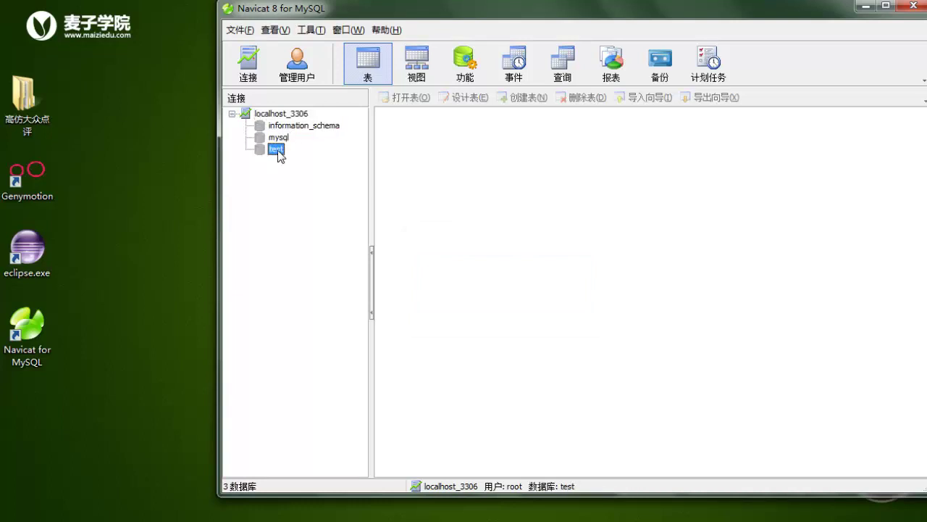
click(286, 113)
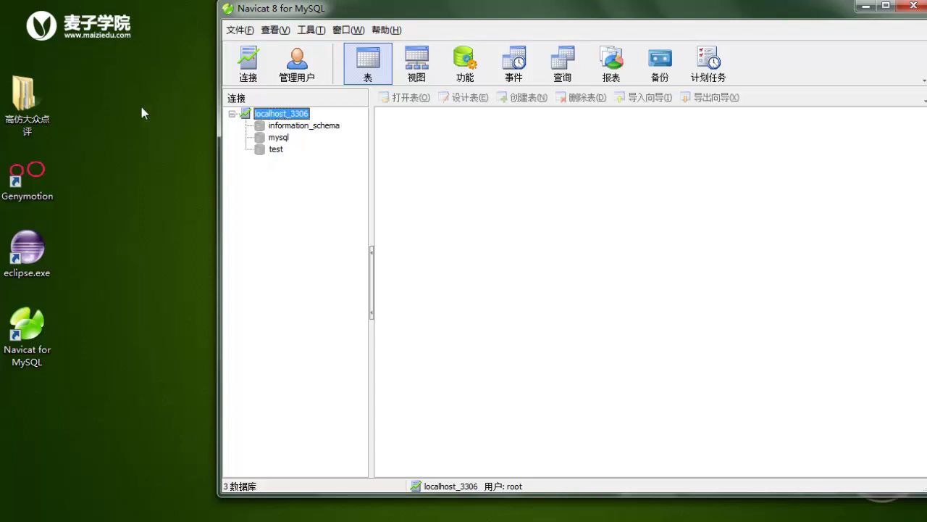
- Check dianping.sql's size in the 数据库相关 folder, then bring up localhost_3306's actions
double_click(24, 98)
click(389, 263)
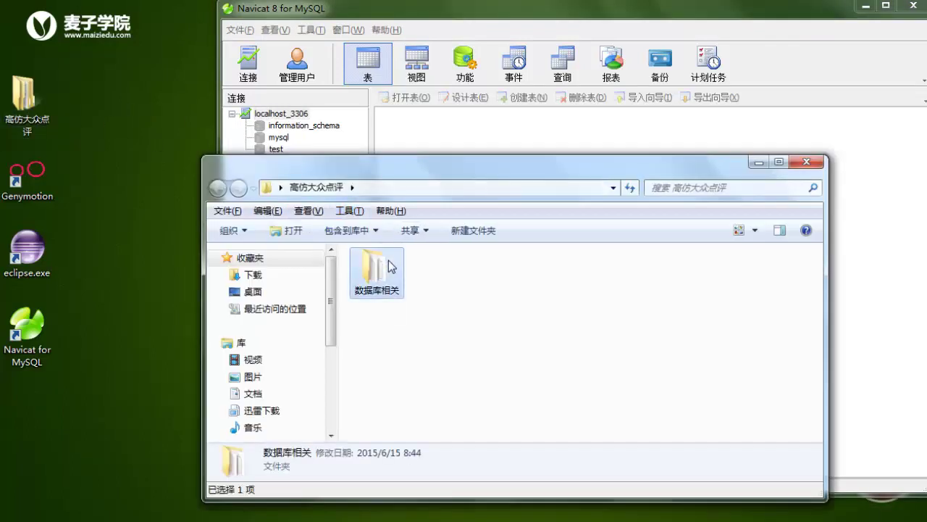
double_click(389, 264)
click(390, 268)
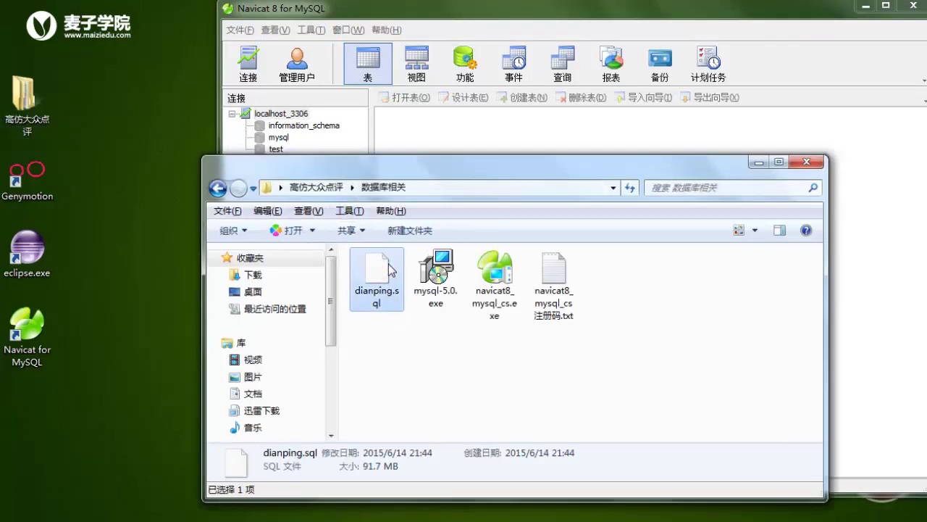
click(759, 162)
right_click(258, 116)
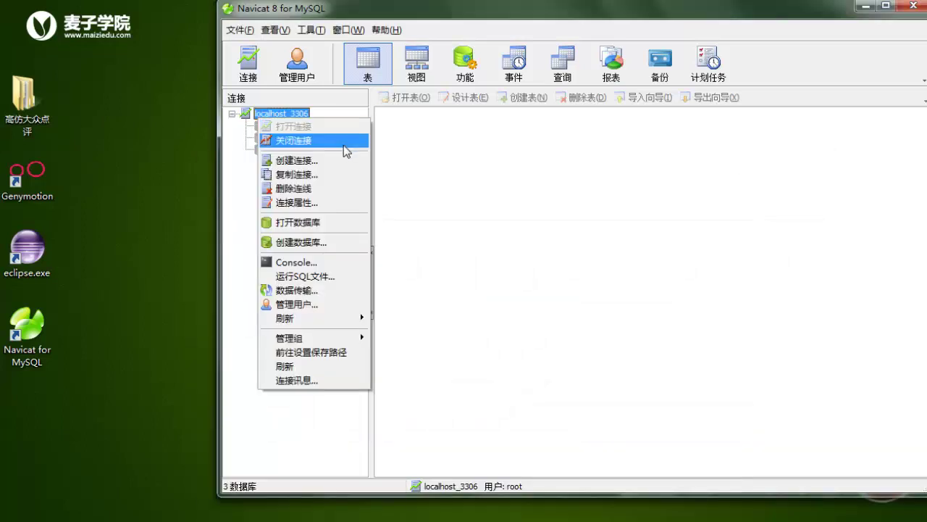
- Create a new database named dingping on localhost_3306
click(320, 242)
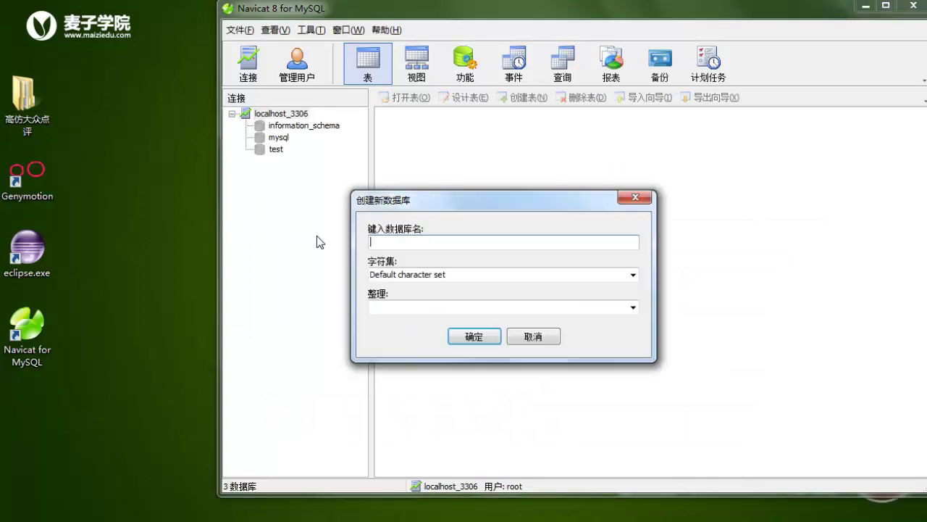
text(dingping)
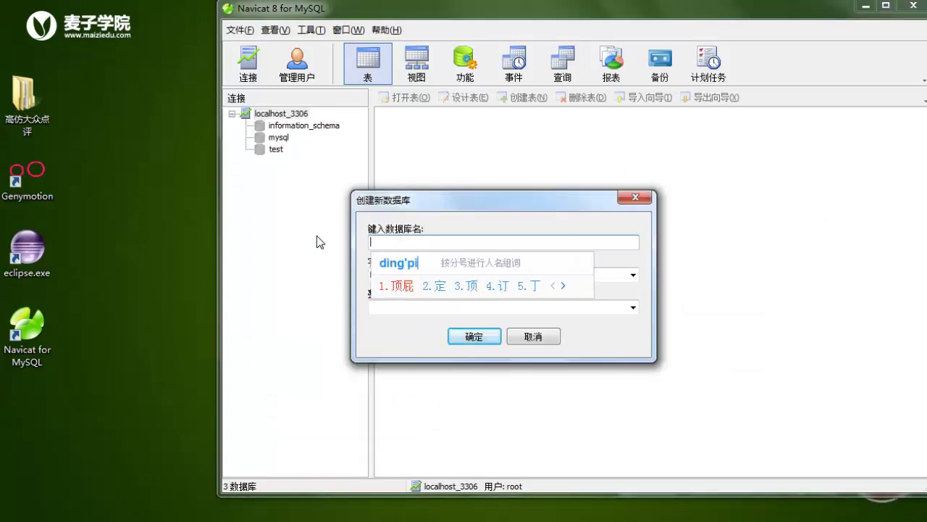
key(Return)
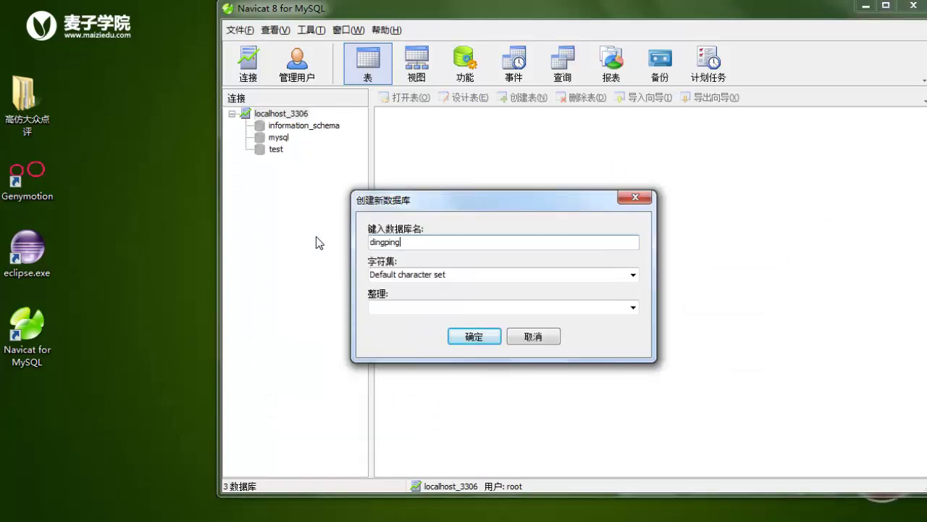
click(487, 335)
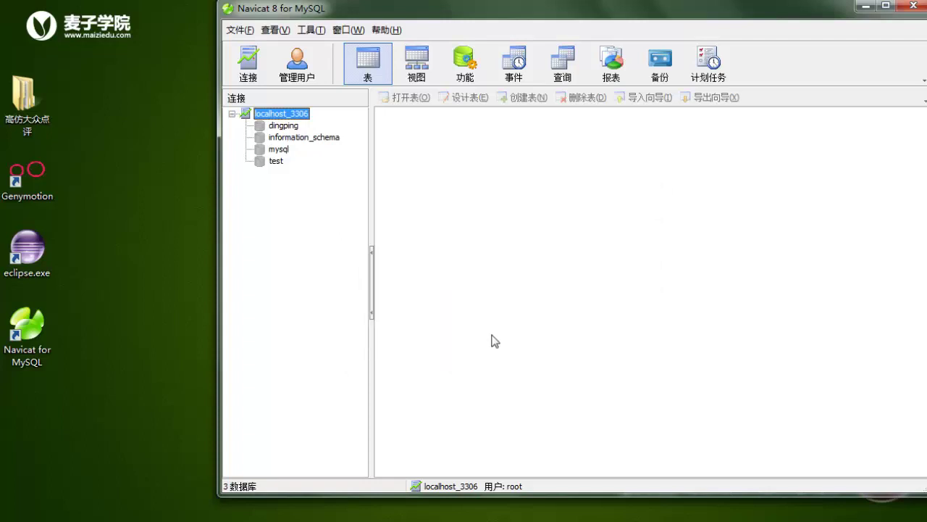
- Open dingping and look through its empty tables, views, functions and events groups
double_click(283, 126)
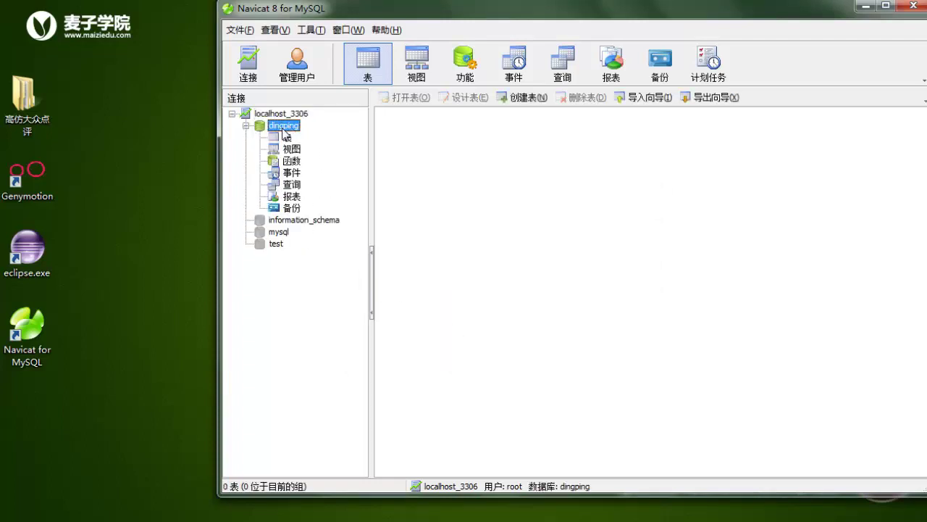
click(287, 137)
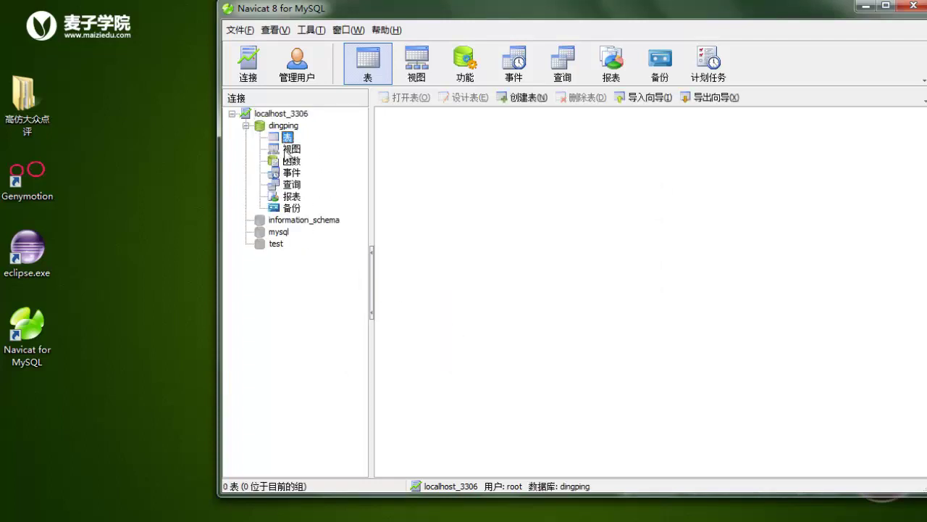
click(287, 149)
click(292, 161)
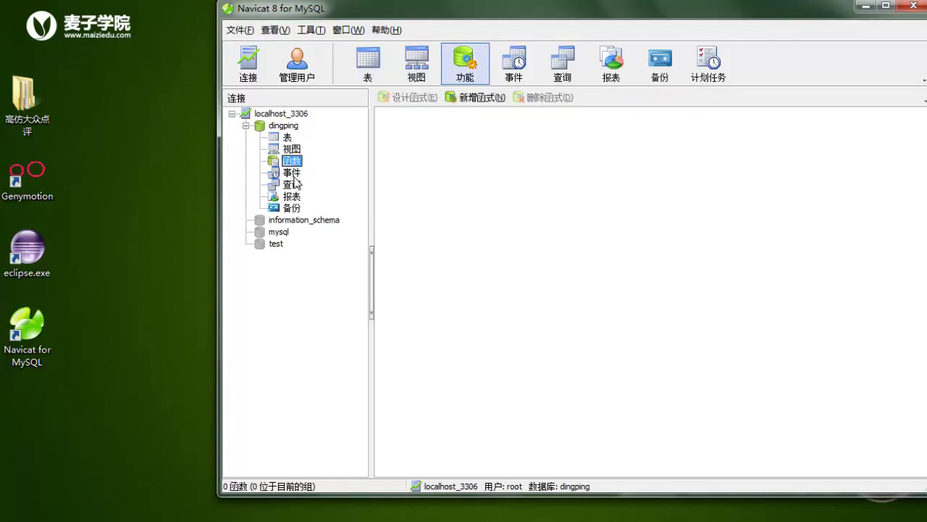
click(292, 172)
click(285, 127)
- Run dianping.sql from 高仿大众点评\数据库相关 against dingping
right_click(286, 127)
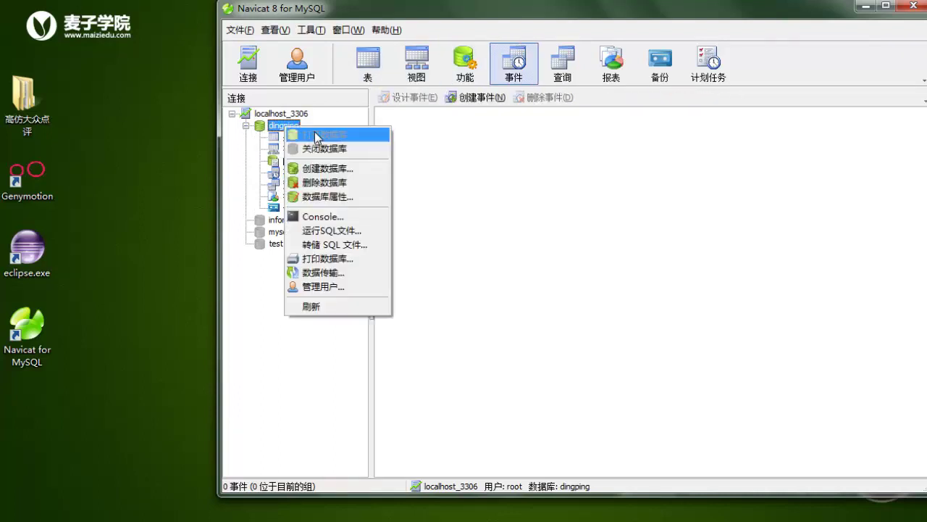
click(345, 237)
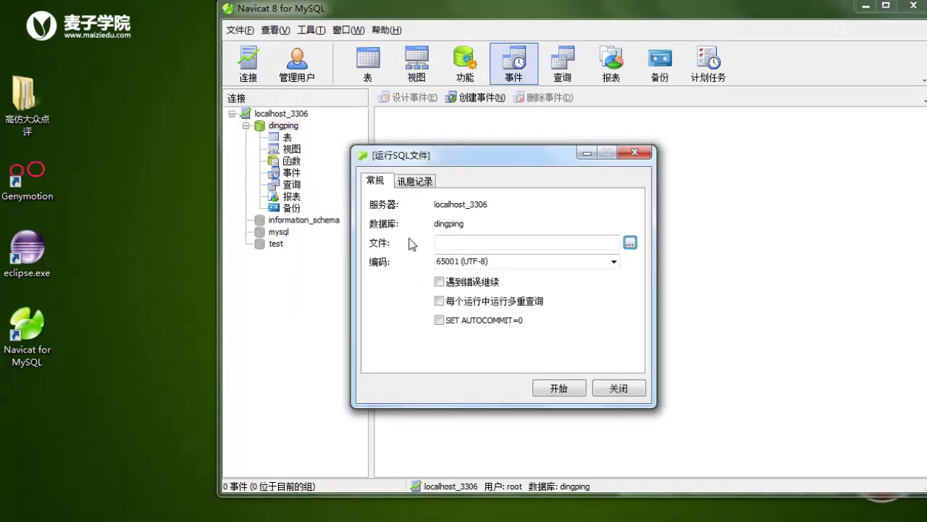
click(630, 242)
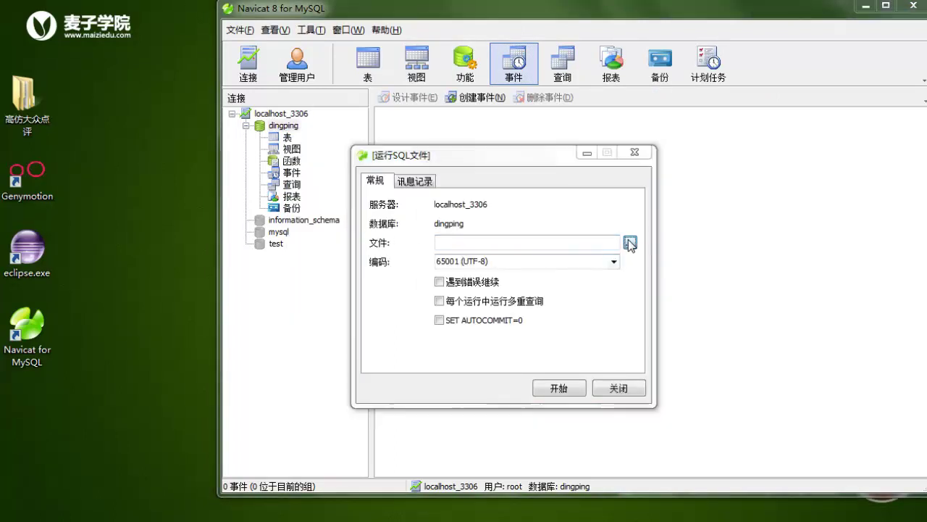
scroll(501, 209, down, 3)
double_click(451, 228)
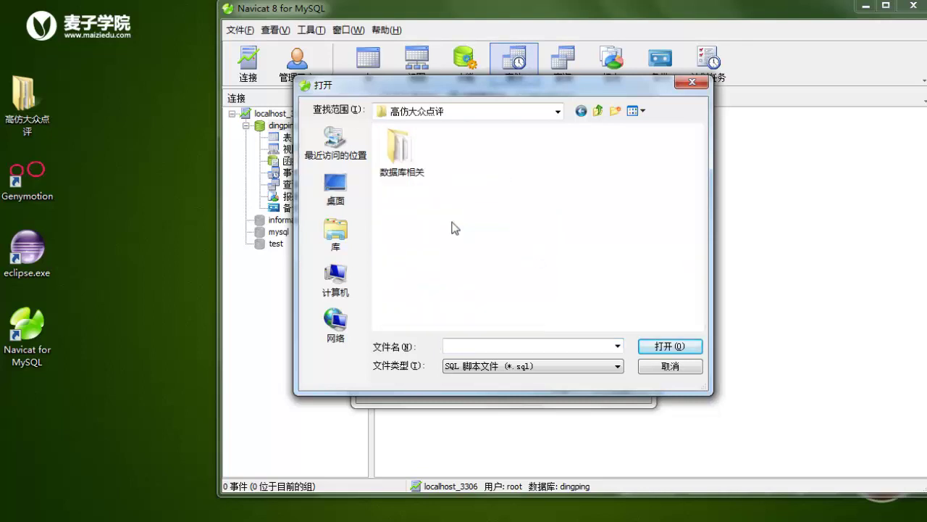
double_click(409, 154)
click(424, 156)
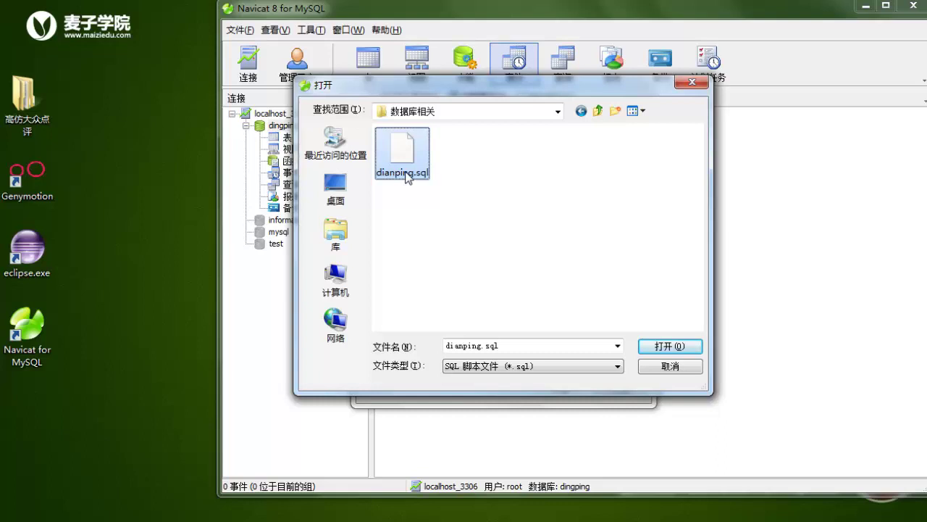
click(661, 347)
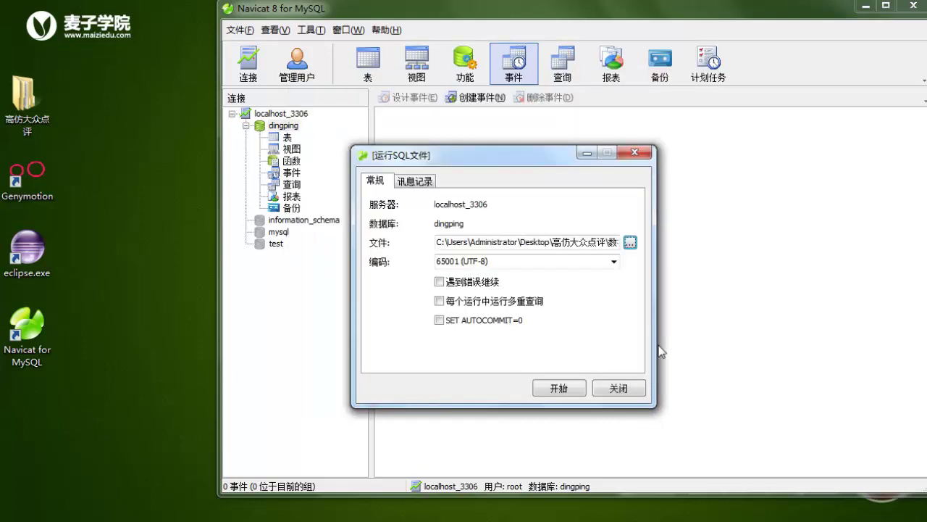
click(561, 387)
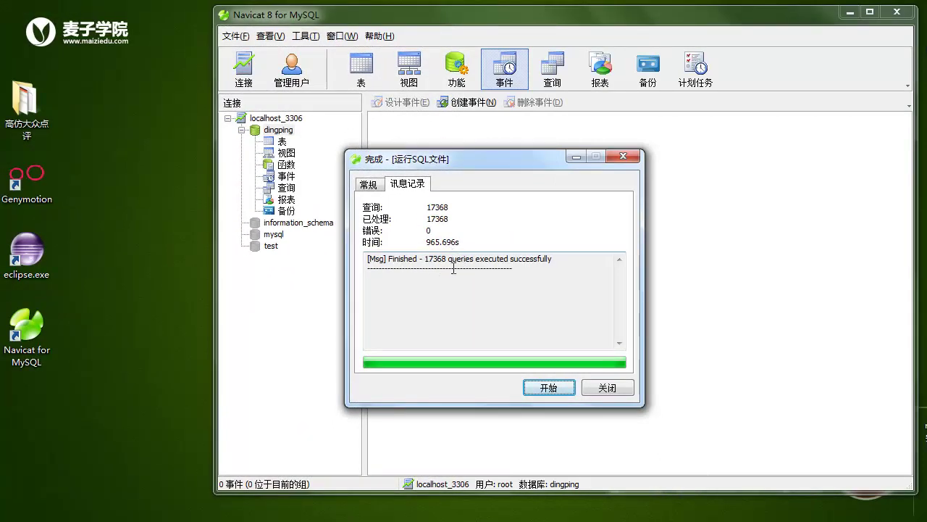
- Close the run dialog and refresh dingping and its tables group to show the 11 imported tables
click(613, 388)
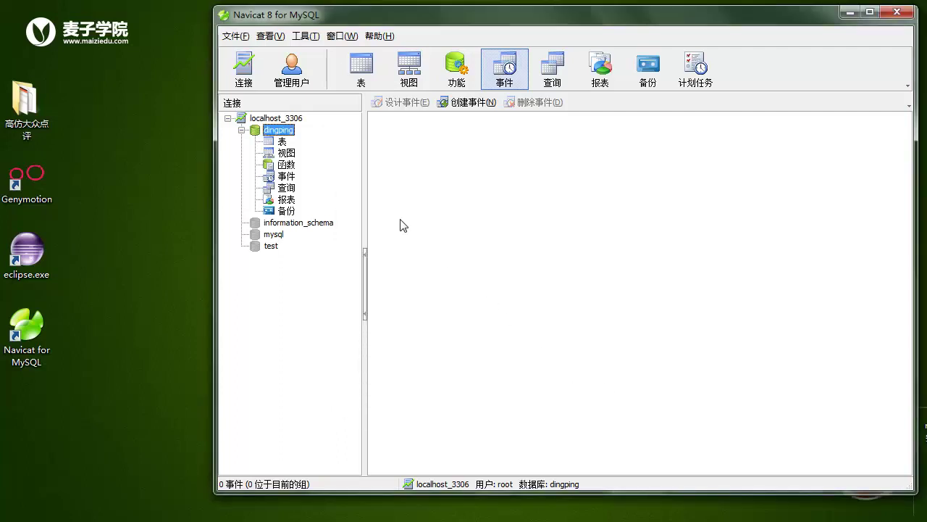
click(284, 141)
click(278, 129)
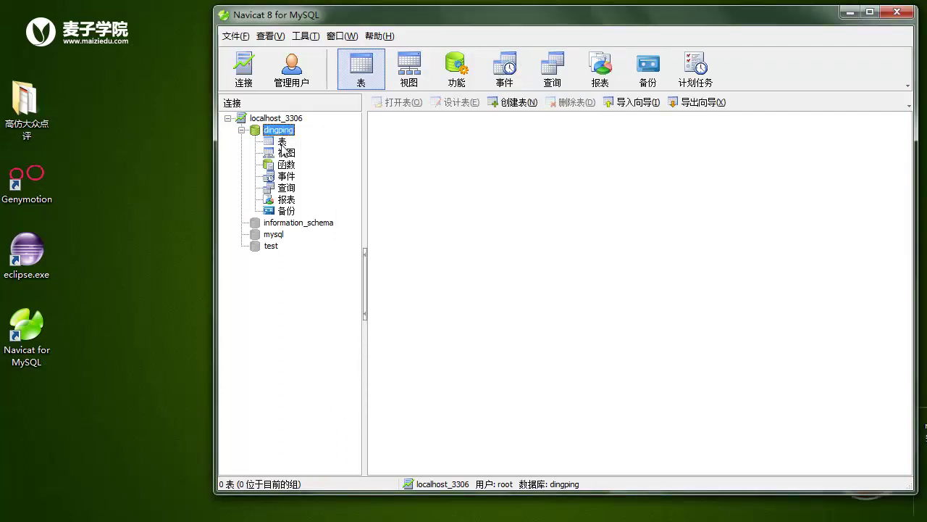
click(284, 141)
click(279, 130)
right_click(288, 131)
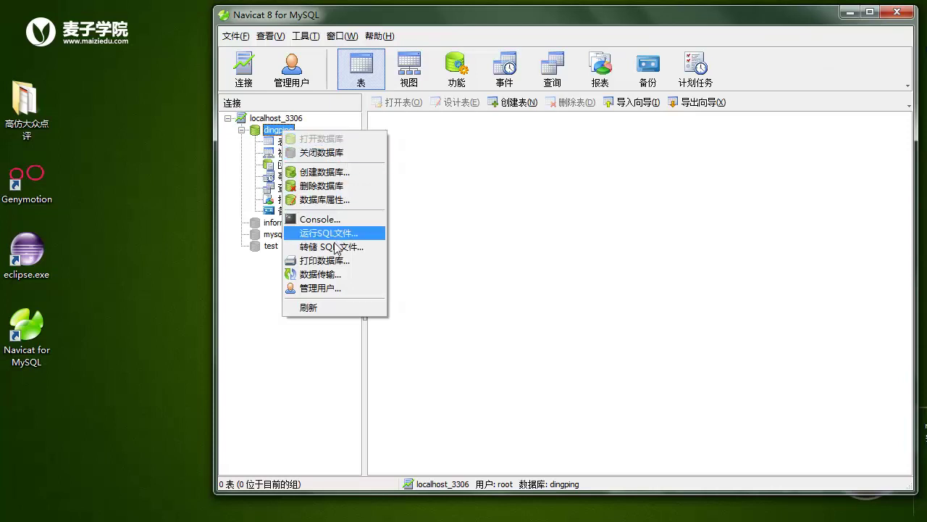
click(316, 307)
click(280, 141)
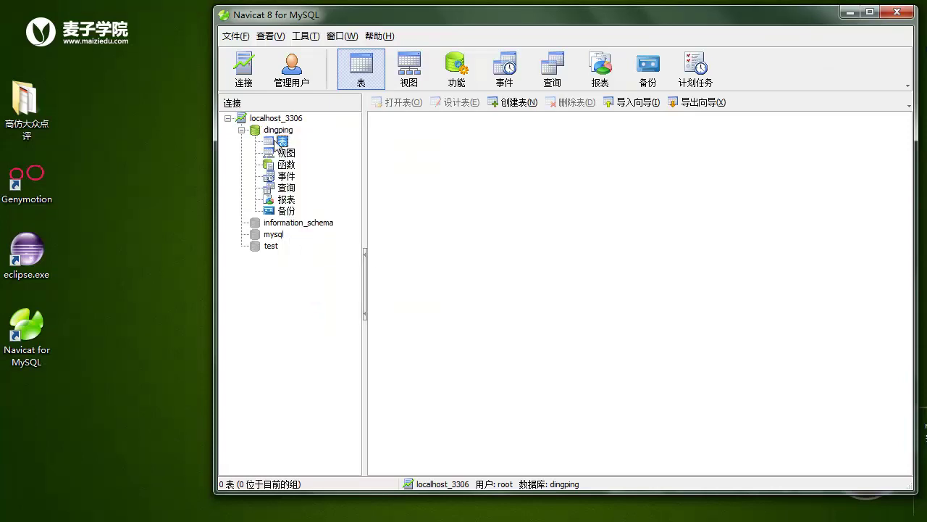
right_click(280, 141)
click(300, 255)
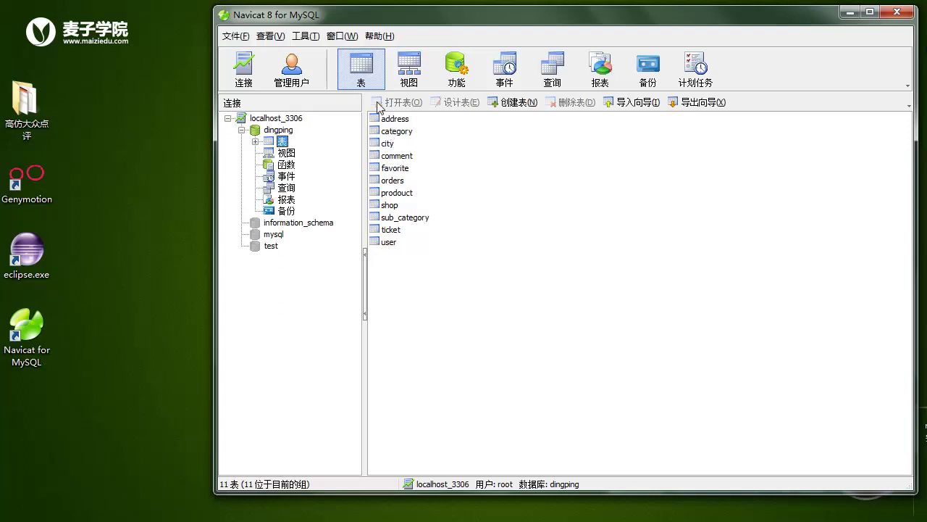
click(392, 120)
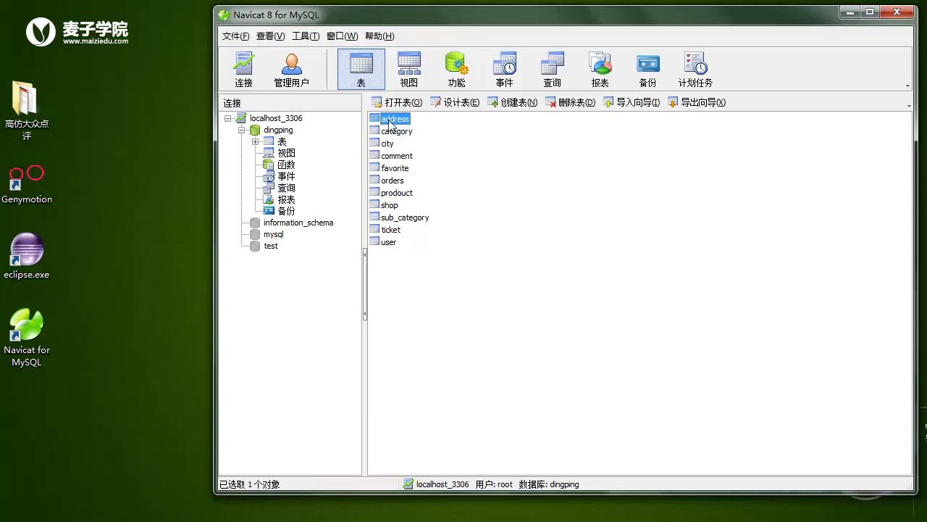
double_click(389, 120)
click(559, 42)
double_click(389, 144)
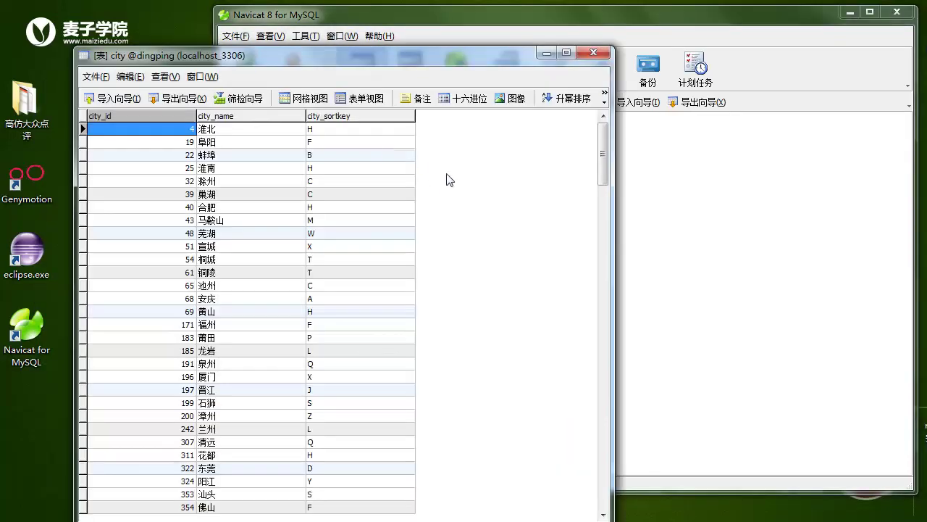
scroll(440, 189, down, 7)
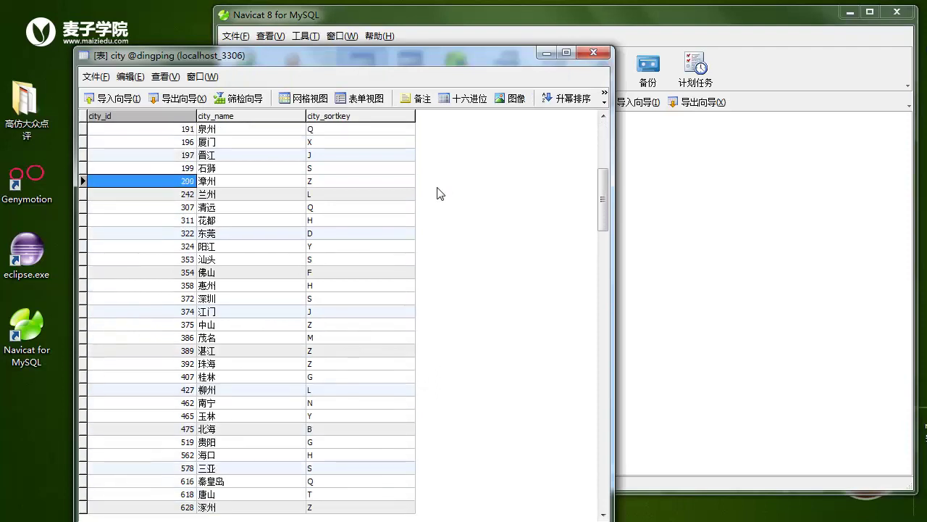
scroll(441, 194, down, 2)
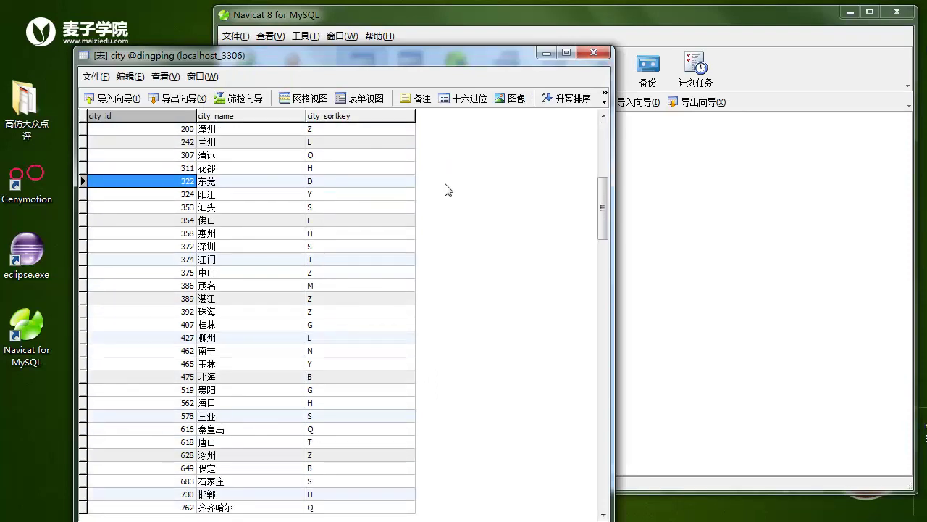
click(594, 53)
click(547, 196)
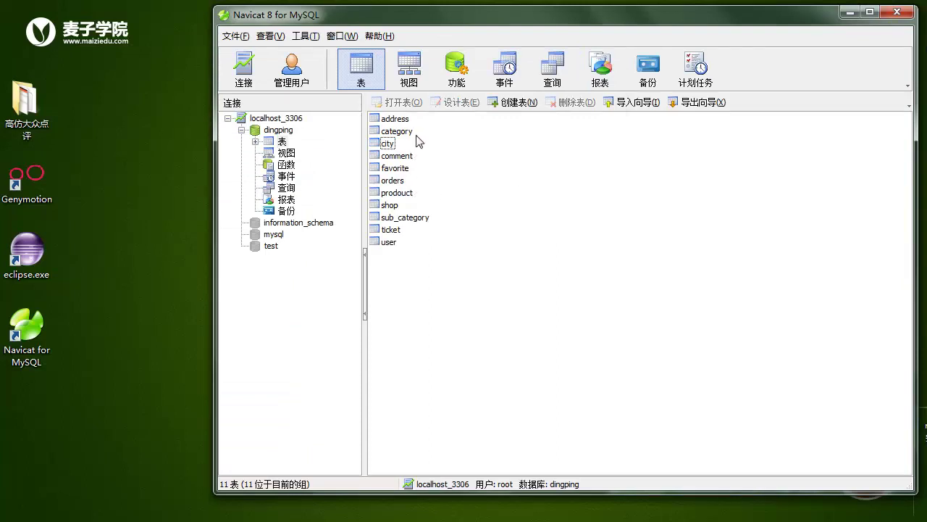
click(395, 120)
click(395, 132)
click(390, 144)
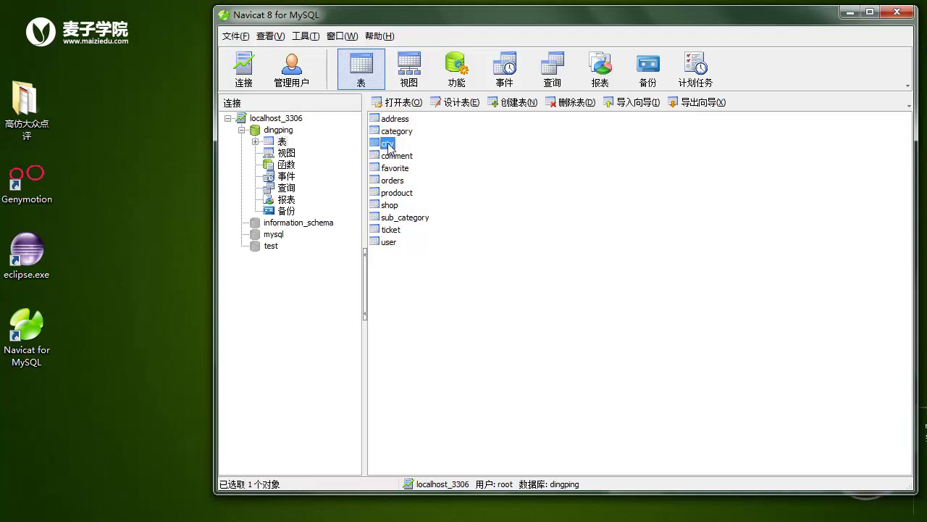
click(387, 156)
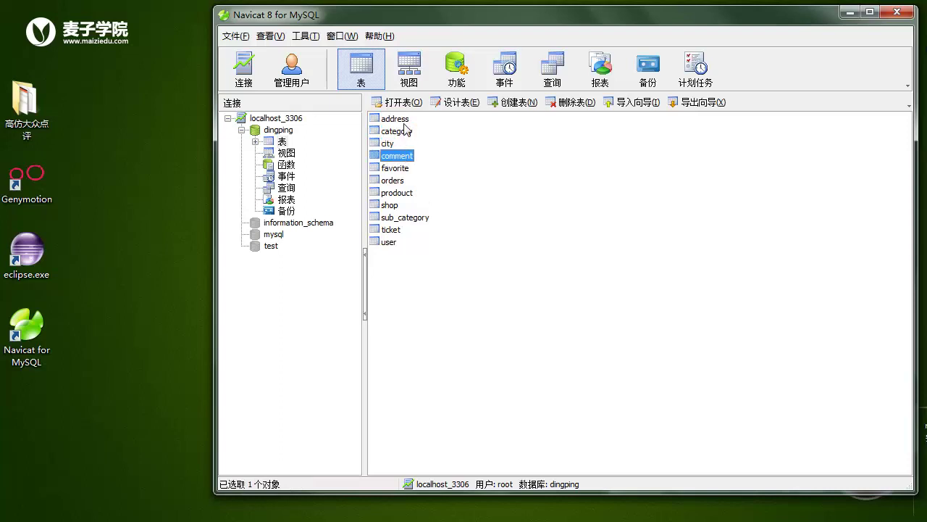
click(400, 120)
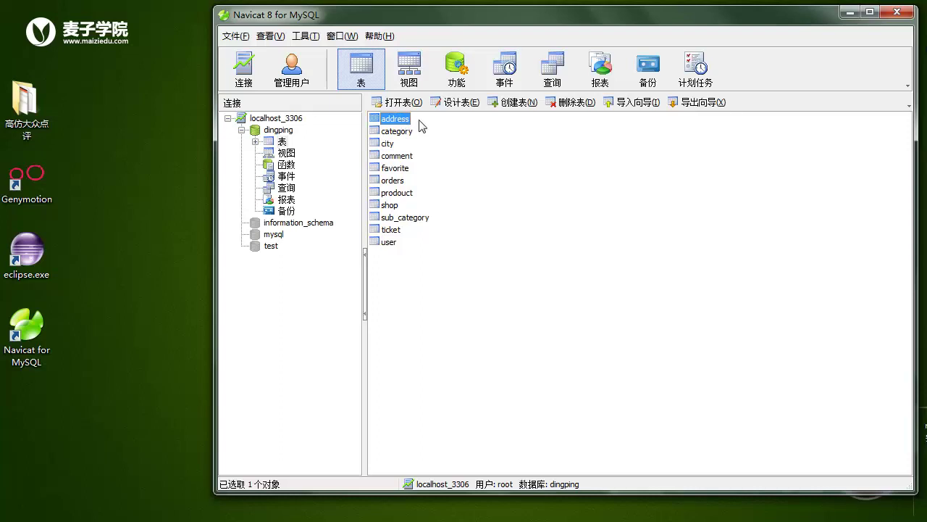
click(455, 102)
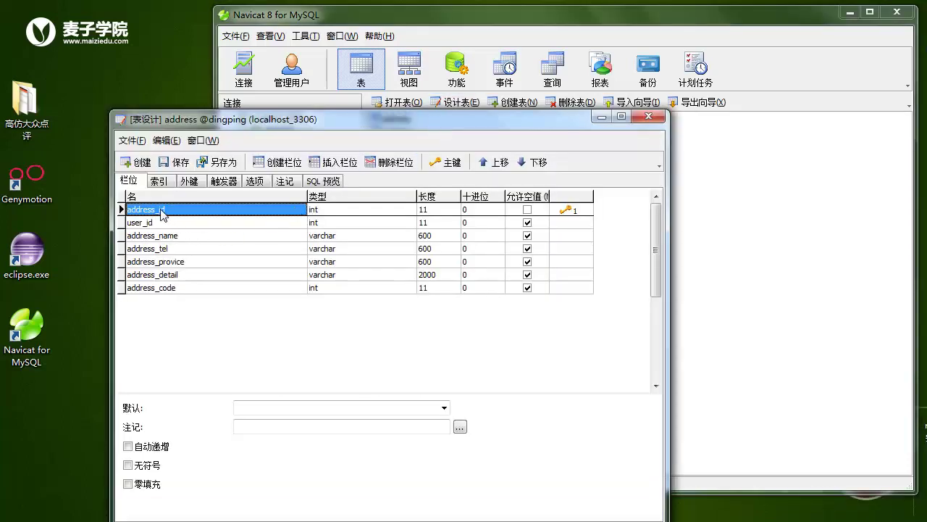
click(156, 223)
click(181, 213)
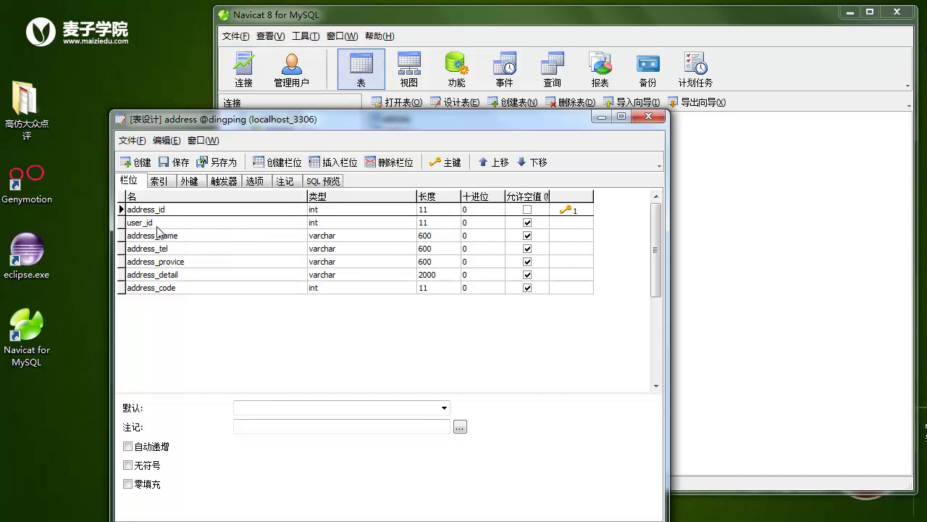
click(155, 239)
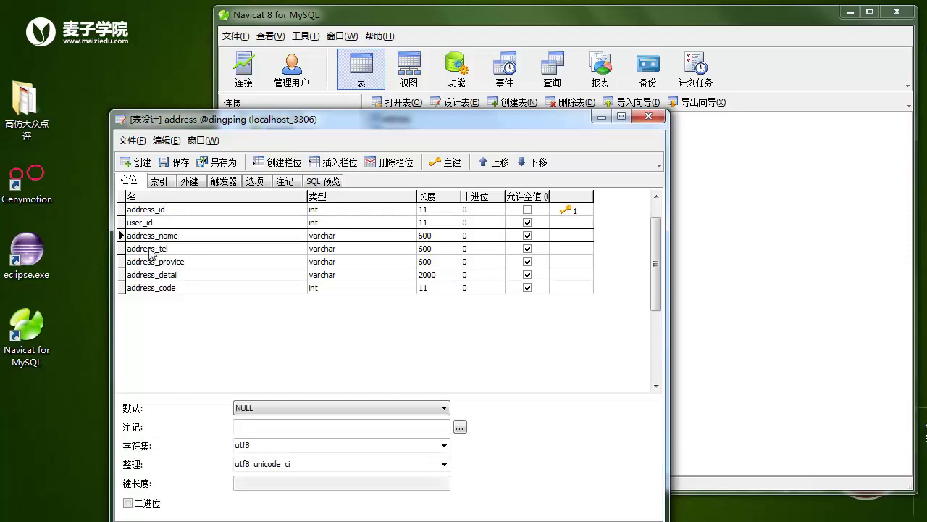
click(157, 249)
click(175, 266)
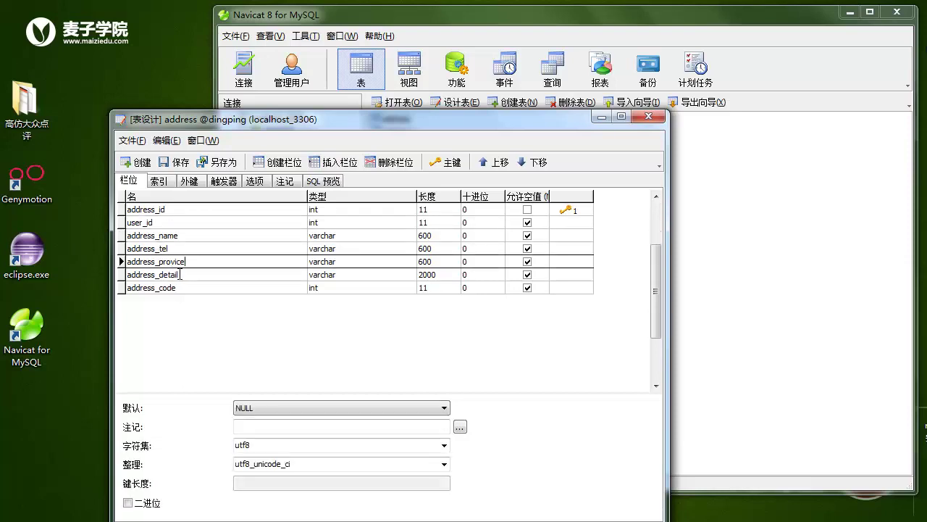
click(179, 276)
click(178, 289)
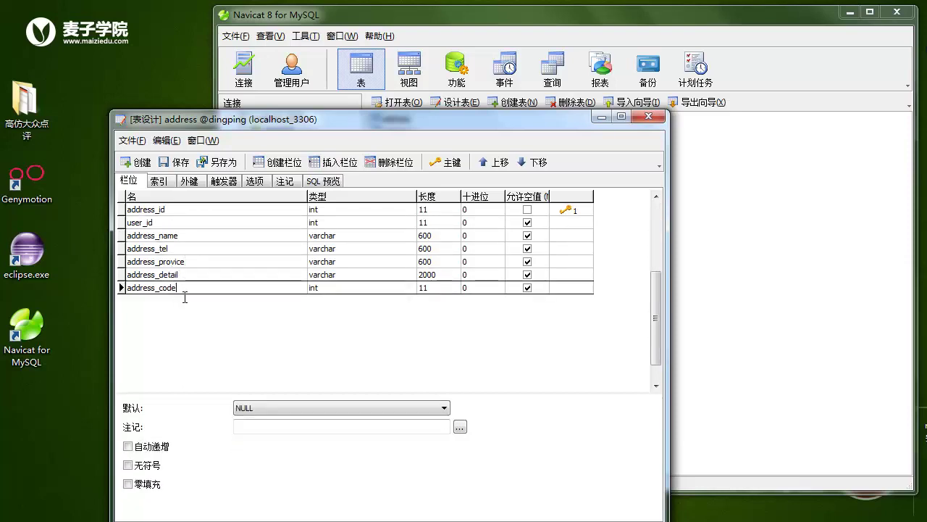
click(650, 117)
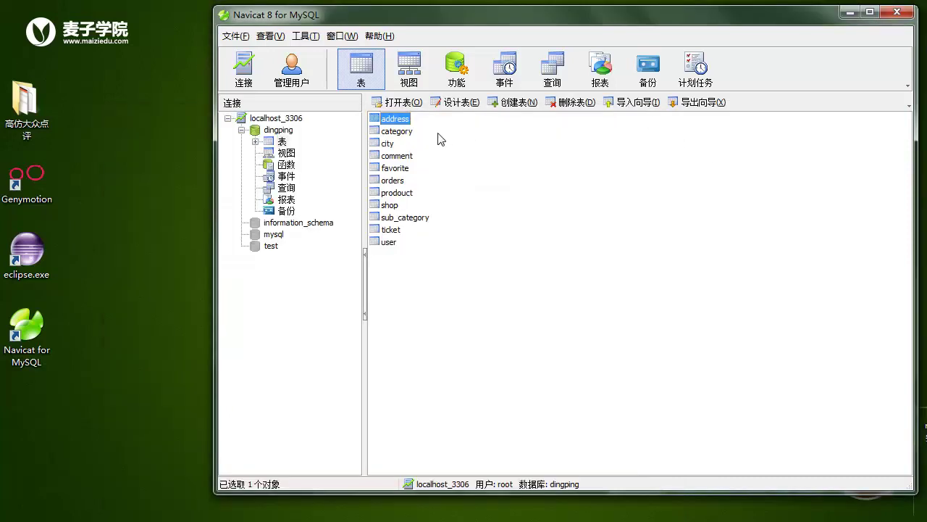
click(397, 131)
click(452, 102)
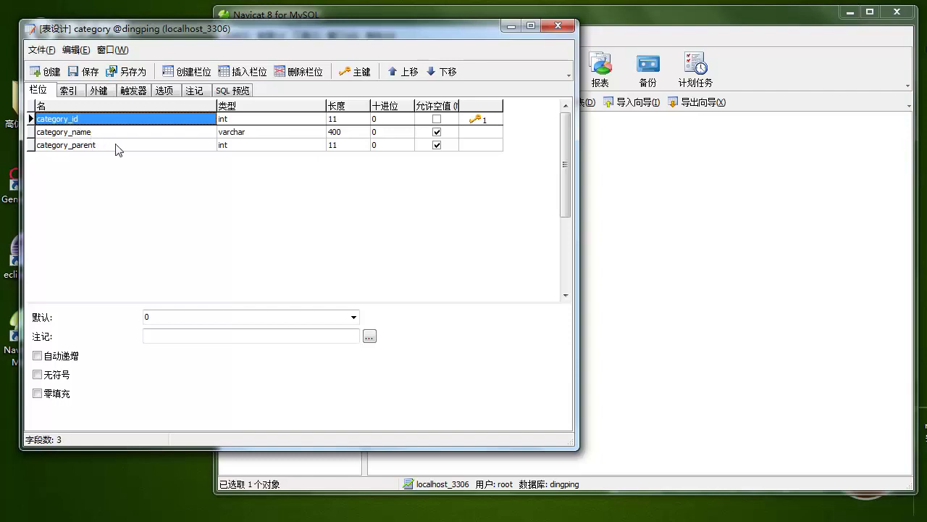
click(558, 27)
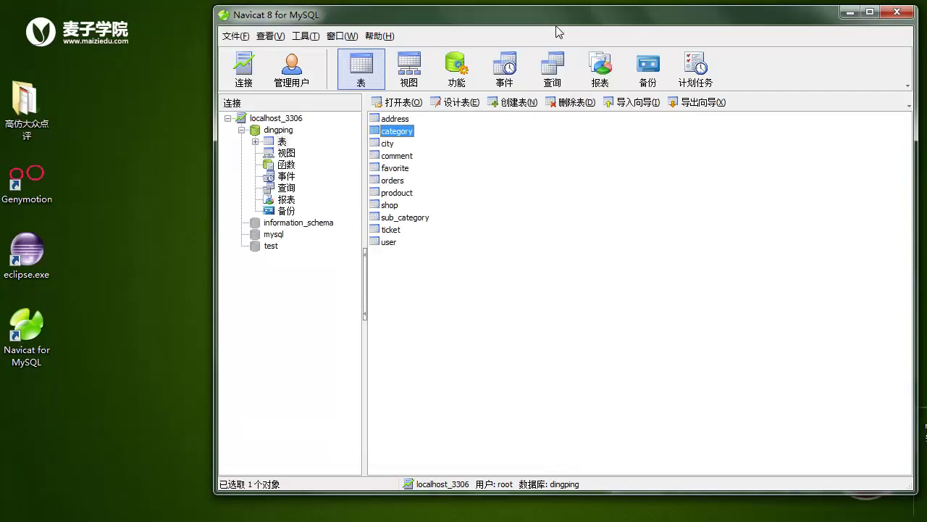
click(388, 143)
click(464, 106)
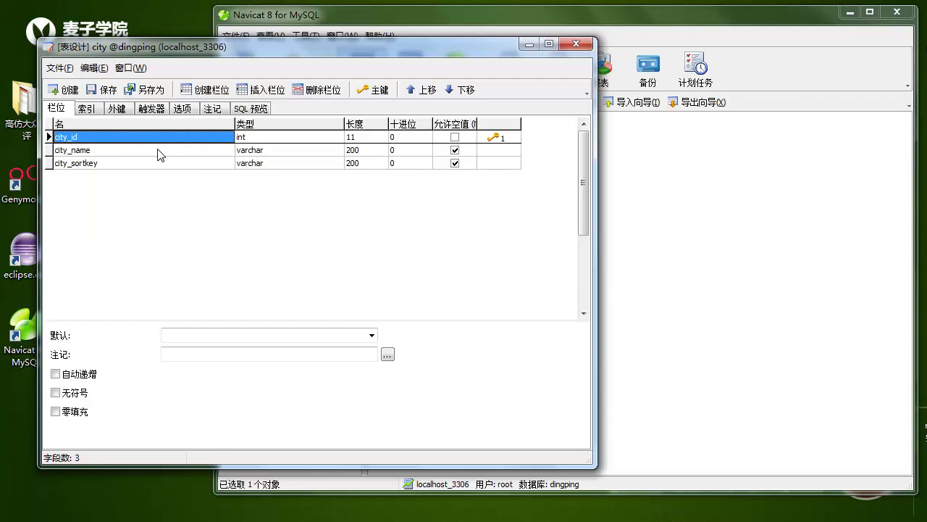
key(F2)
click(105, 165)
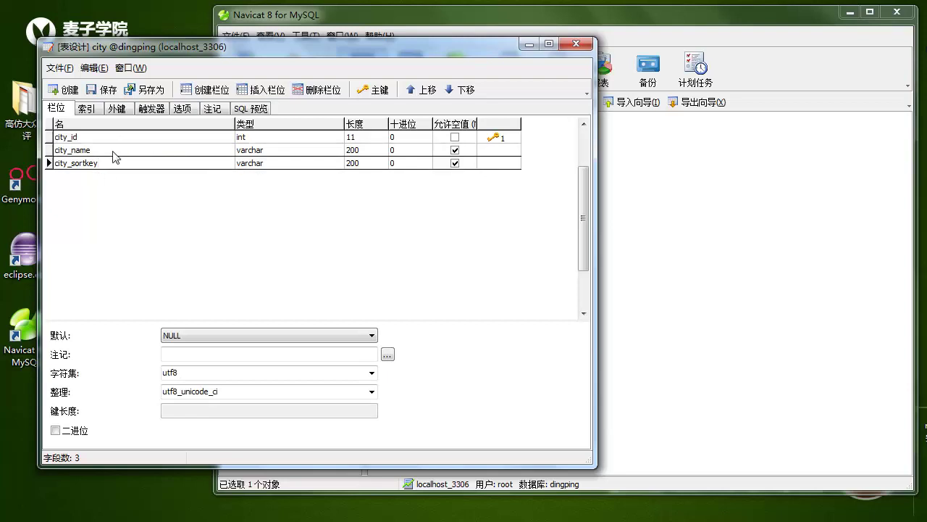
click(113, 151)
click(110, 166)
click(577, 44)
double_click(386, 149)
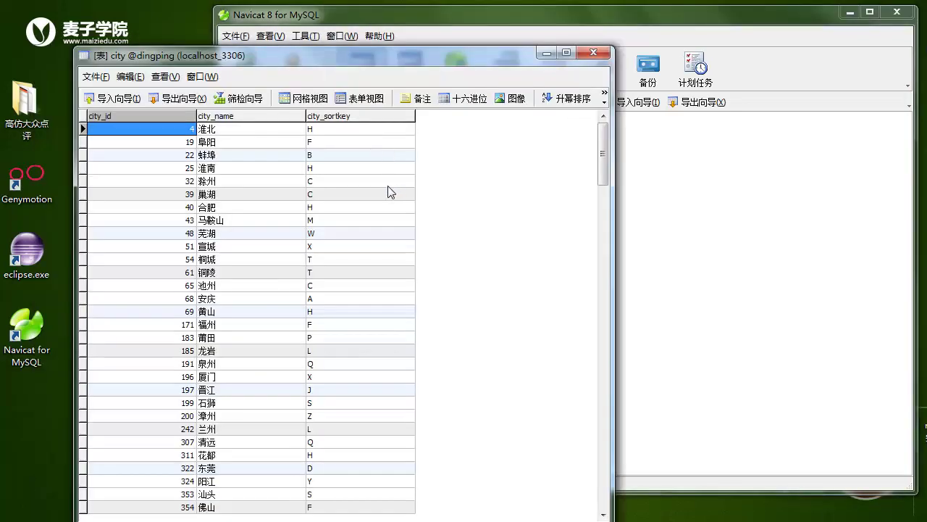
scroll(336, 210, down, 2)
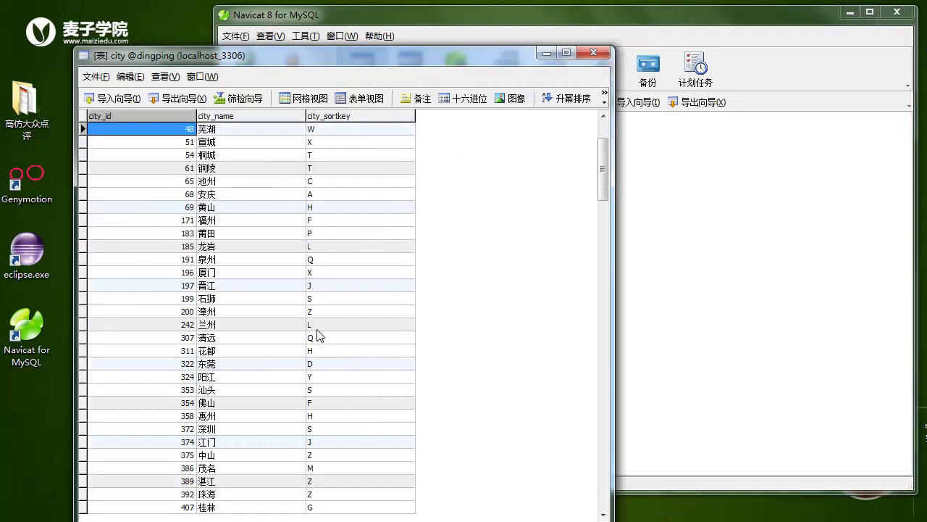
scroll(304, 290, up, 2)
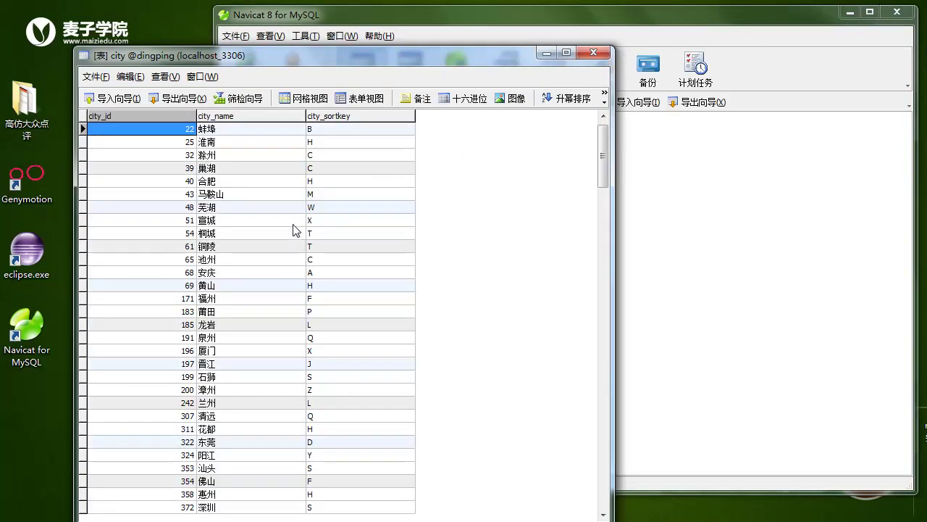
scroll(300, 210, up, 1)
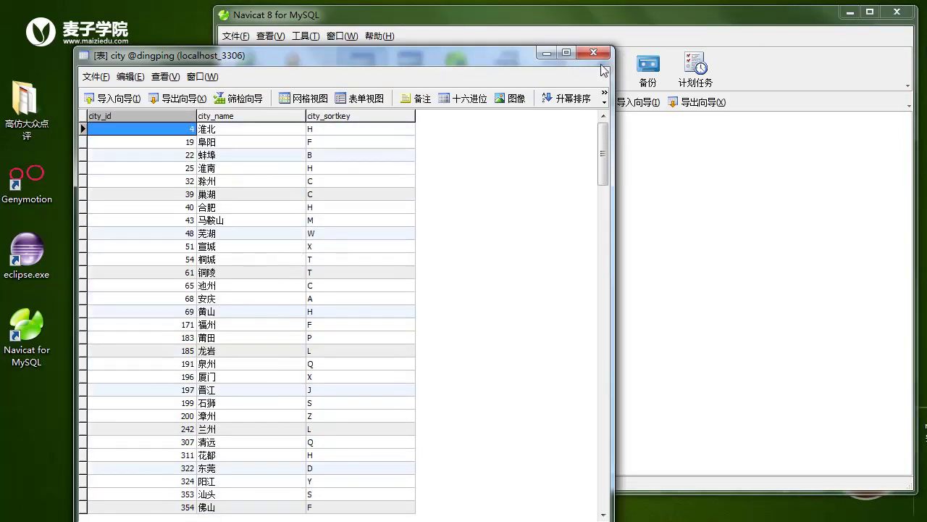
click(599, 54)
click(396, 155)
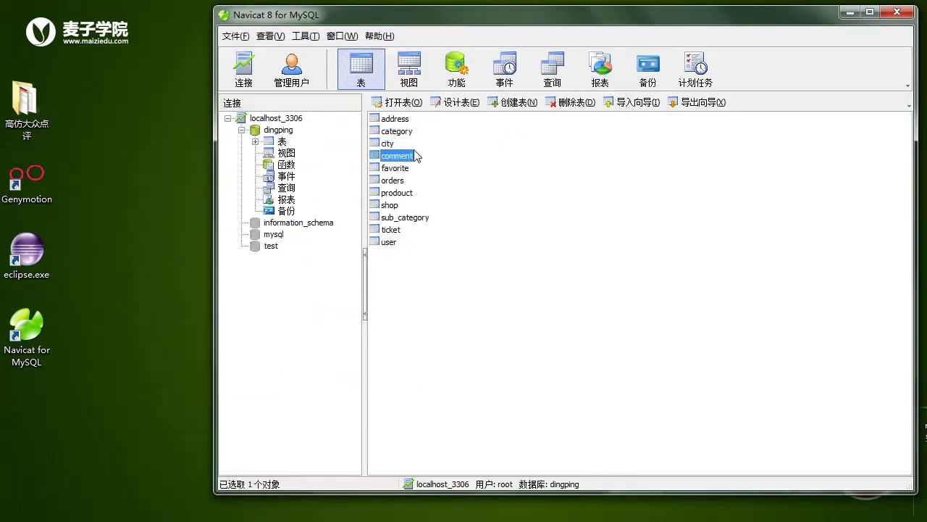
- Check the comment table's comment_time and comment_star fields, then close its design
click(455, 103)
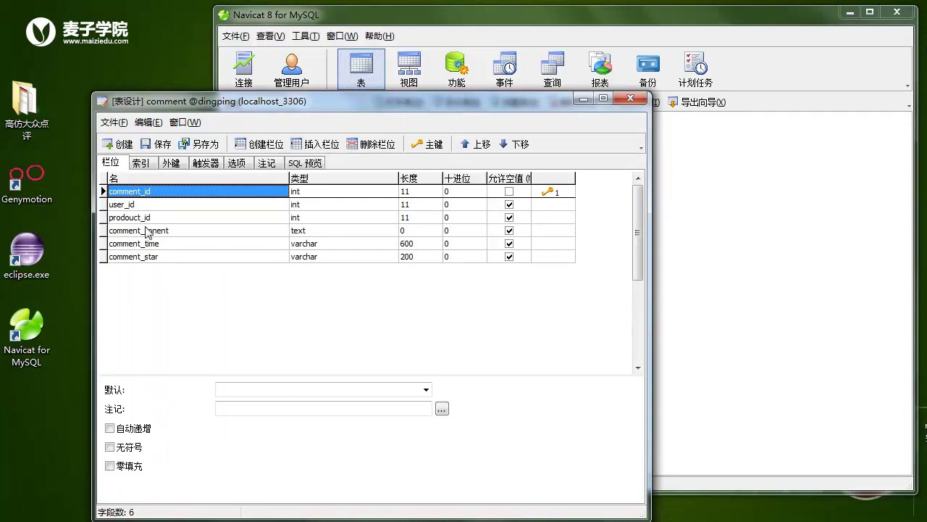
click(166, 244)
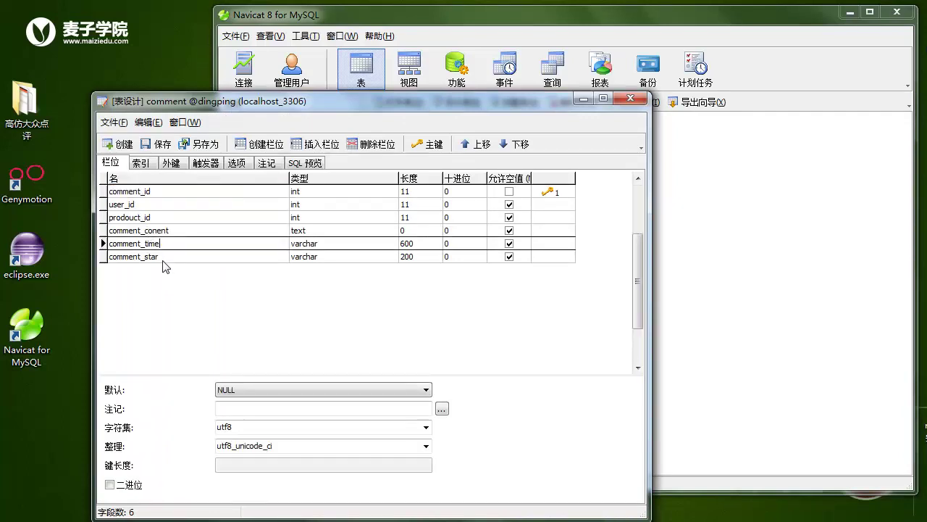
click(162, 257)
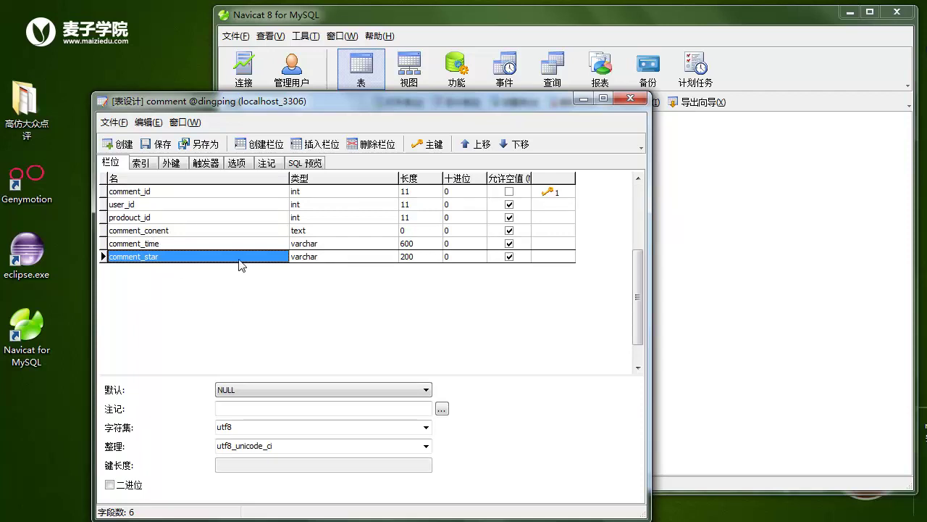
click(629, 98)
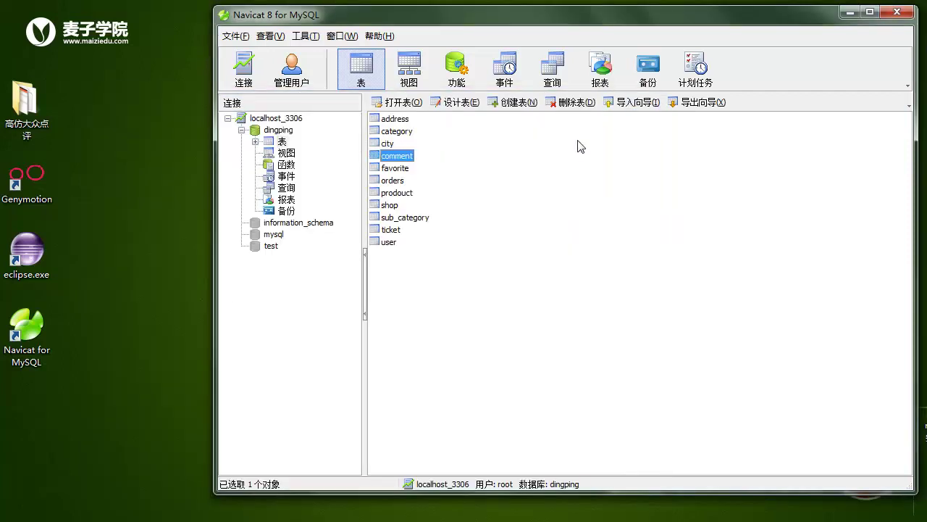
click(398, 170)
- View the favorite table's design with favorite_id, user_id and prodouct_id, then close it
click(464, 103)
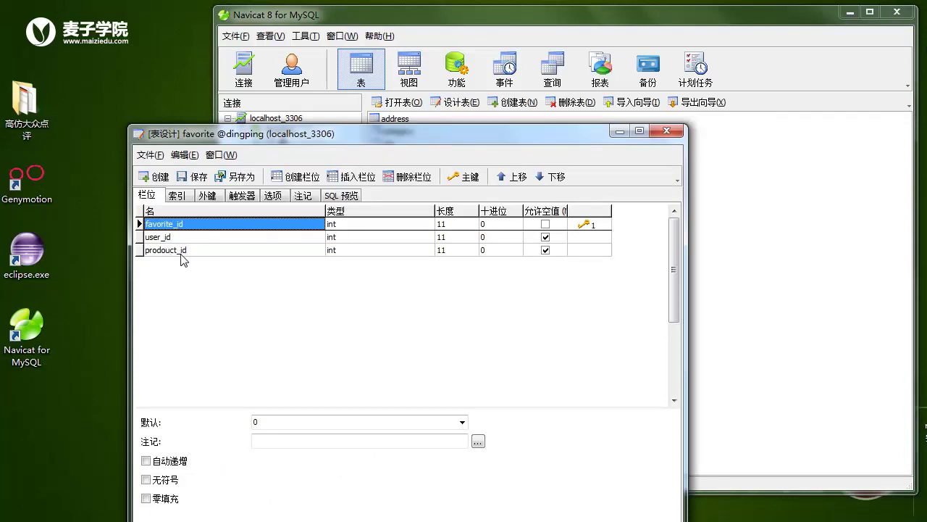
click(667, 131)
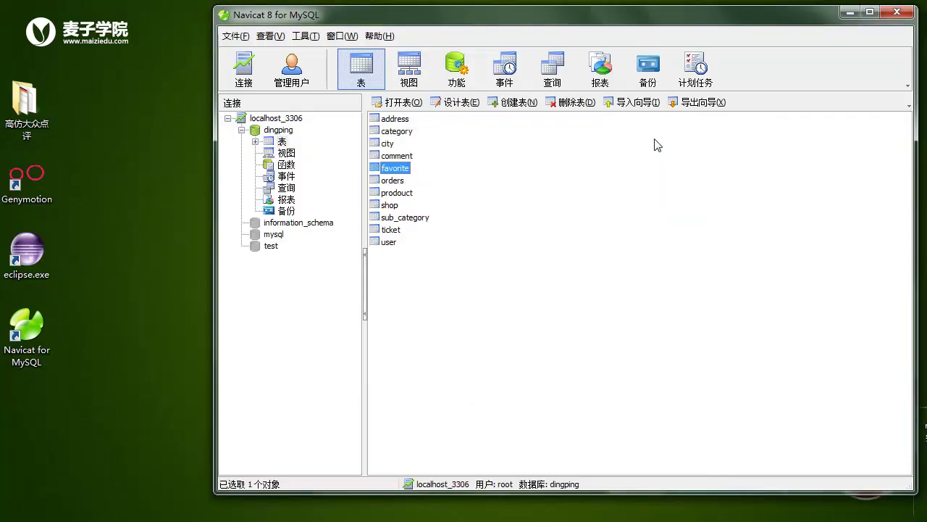
click(396, 182)
- Review the orders table's fields, including orders_paystate and orders_prodouct_id, then close it
click(457, 102)
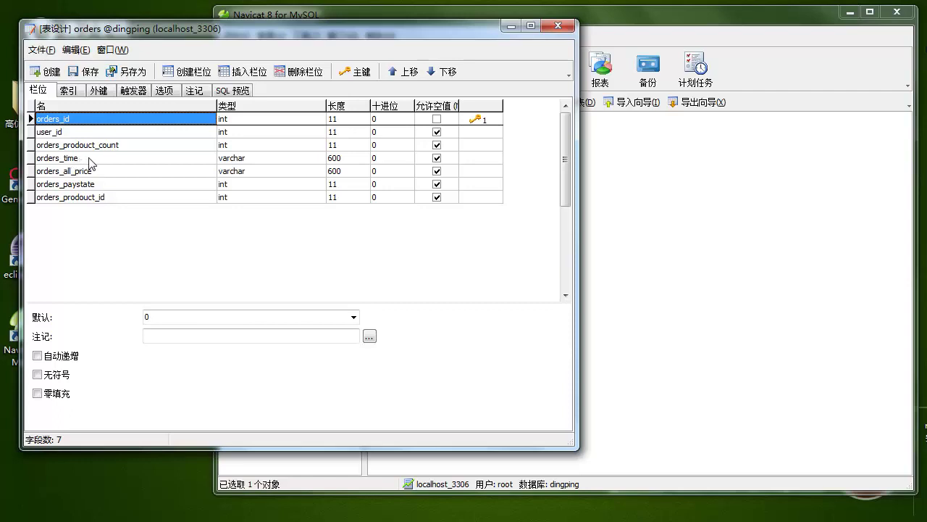
click(111, 188)
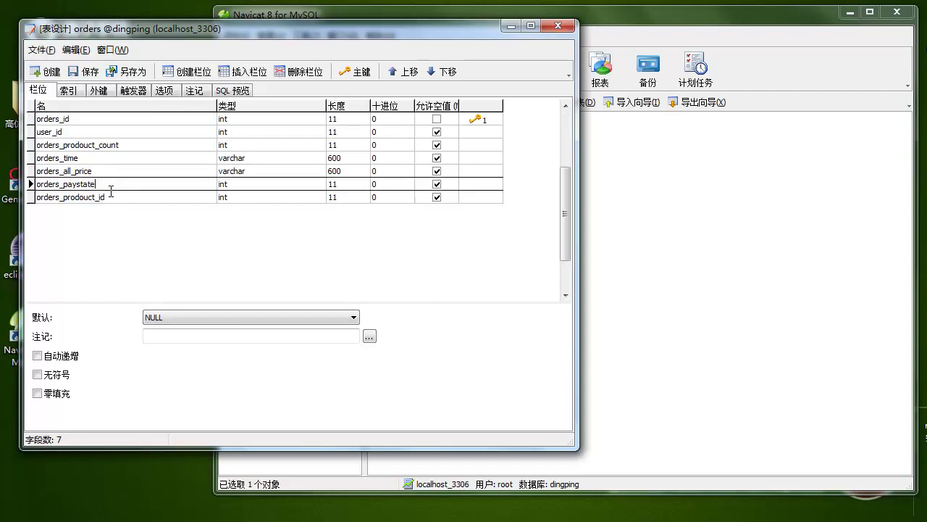
click(127, 199)
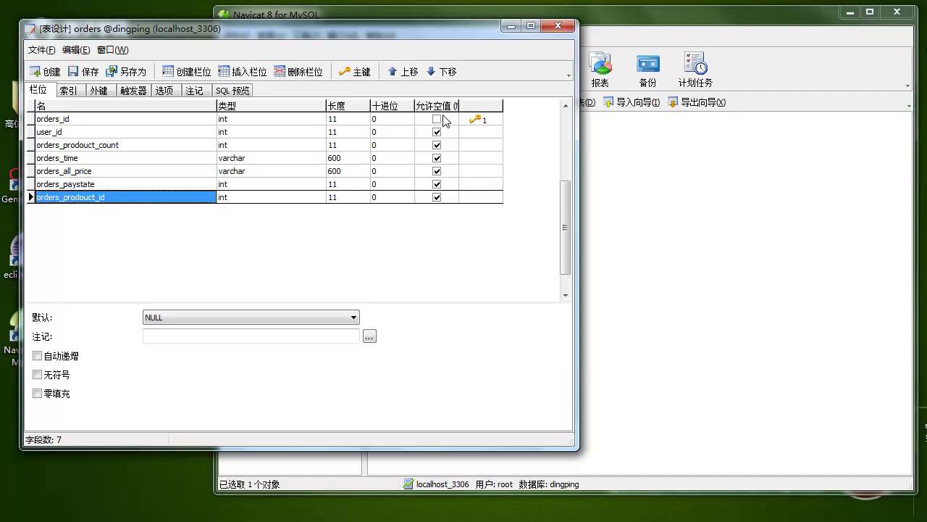
click(562, 29)
click(384, 194)
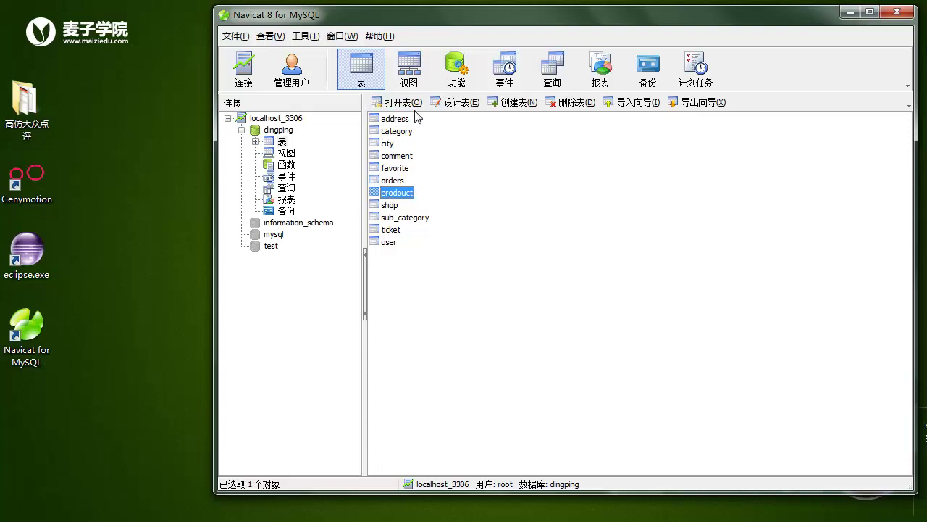
- Open the prodouct design and check category_id, shop_id, sub_category_id and city_id
click(457, 102)
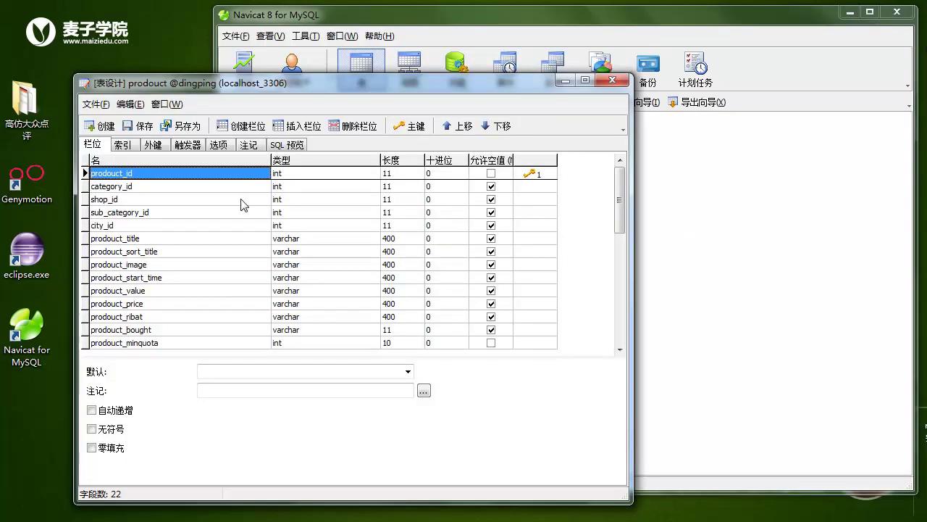
click(115, 188)
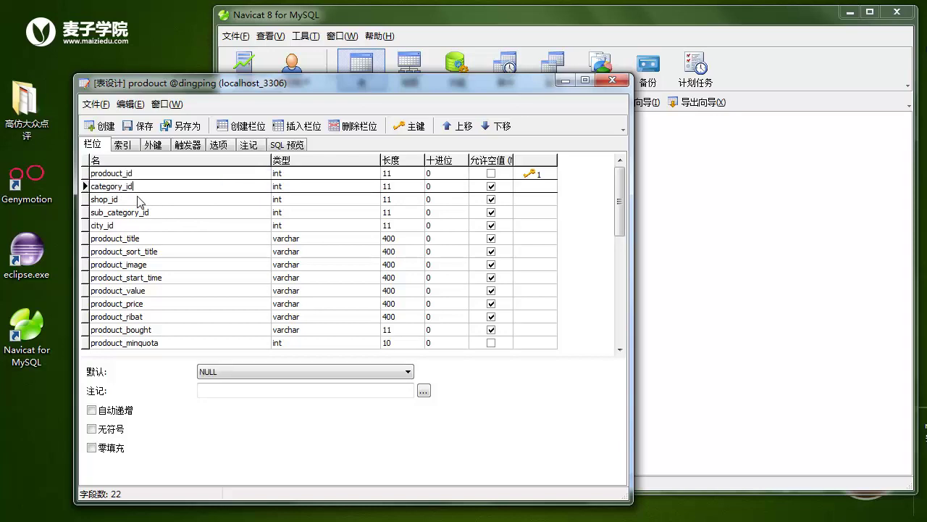
click(142, 200)
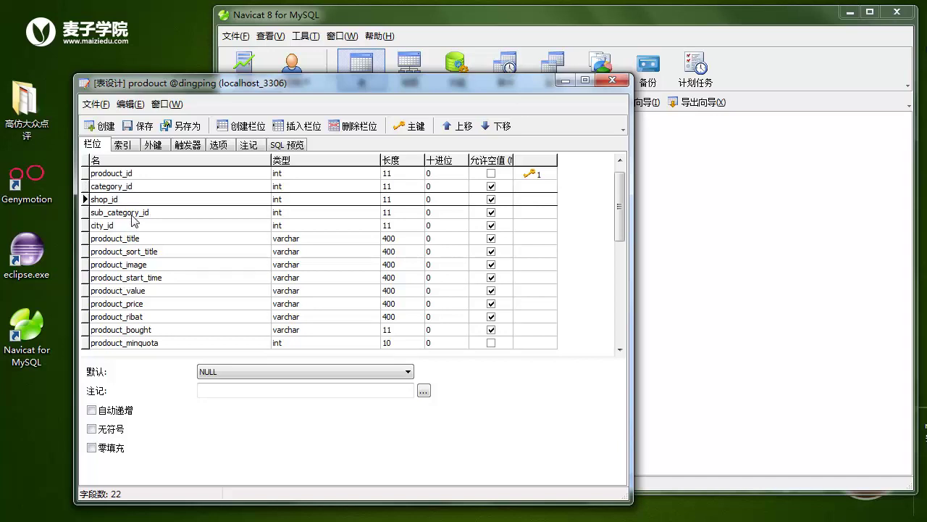
click(121, 214)
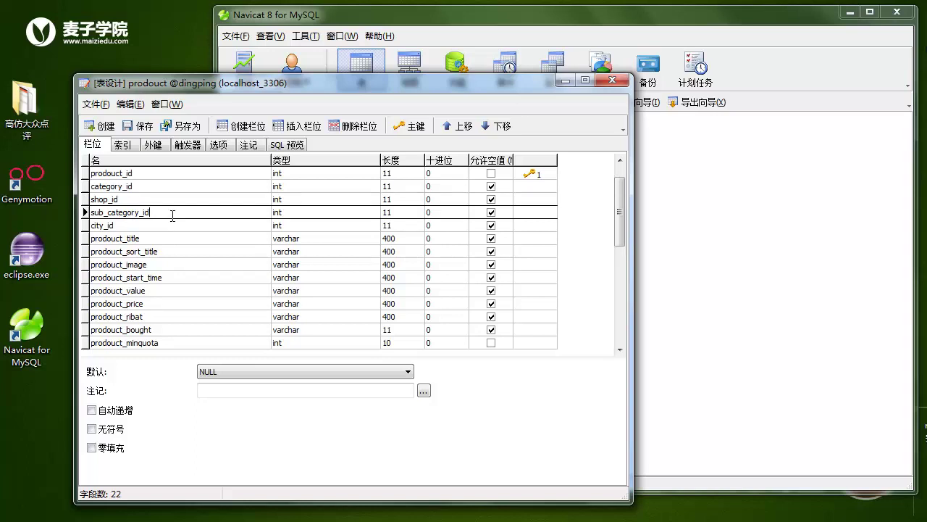
click(142, 229)
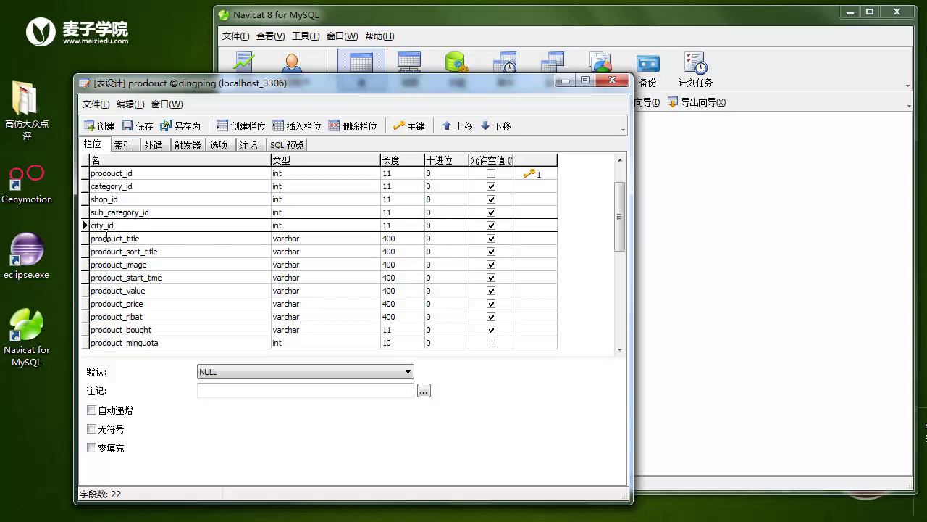
drag(123, 230, 85, 226)
key(End)
- Check the prodouct_title through prodouct_minquota fields, then close the prodouct design
click(154, 244)
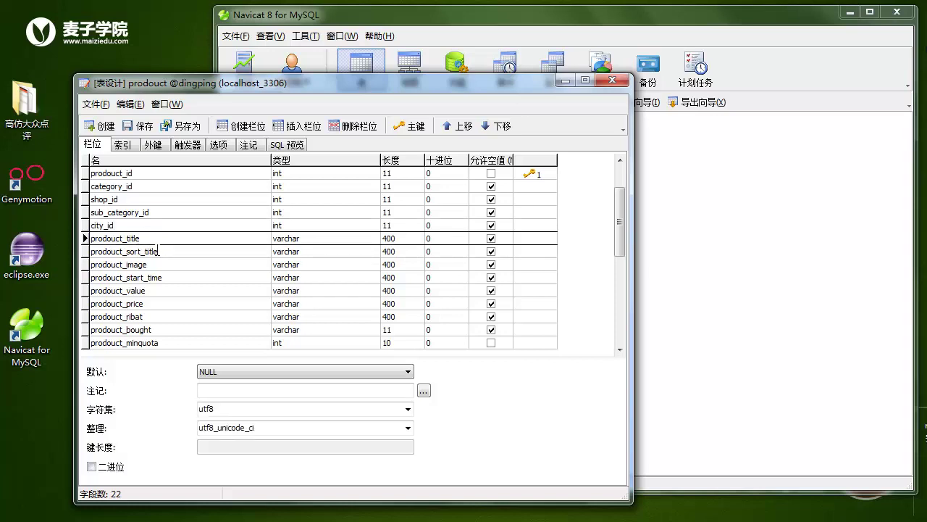
click(174, 251)
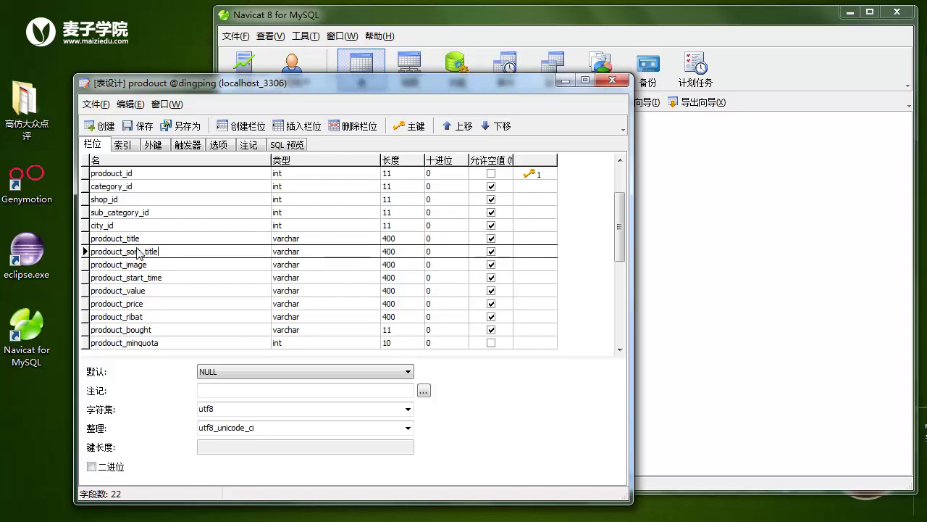
click(152, 265)
click(160, 279)
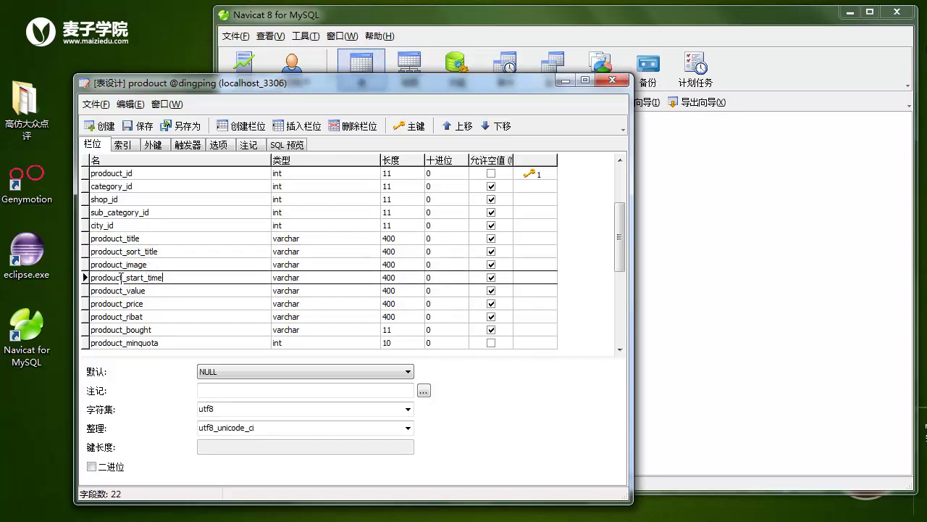
click(168, 295)
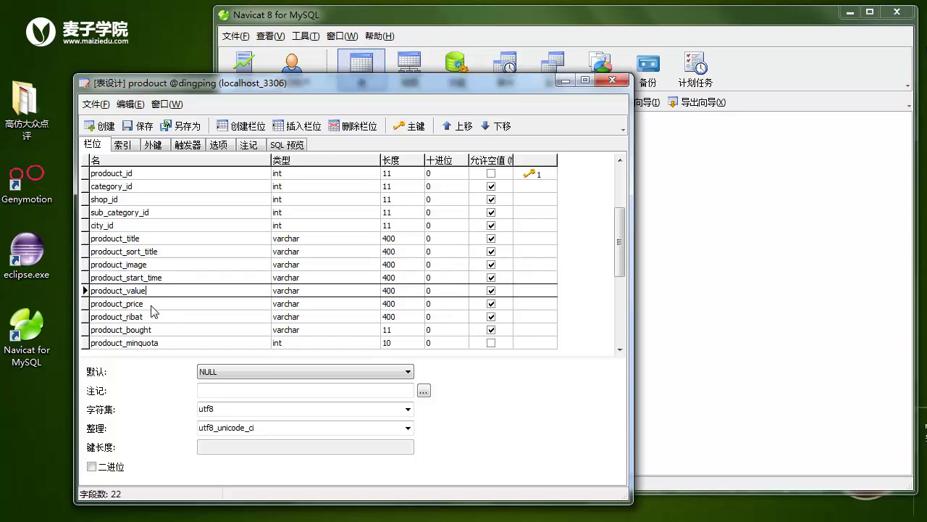
click(152, 306)
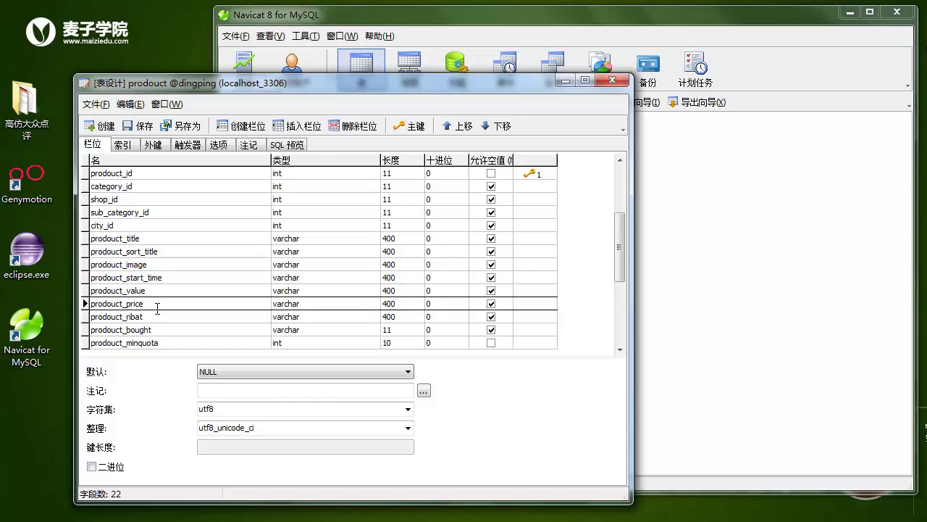
click(155, 318)
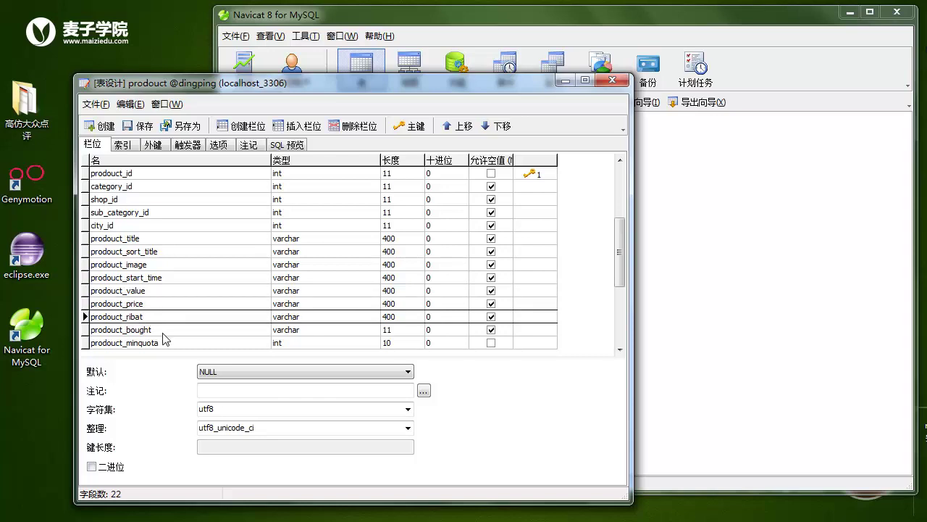
click(162, 332)
click(163, 343)
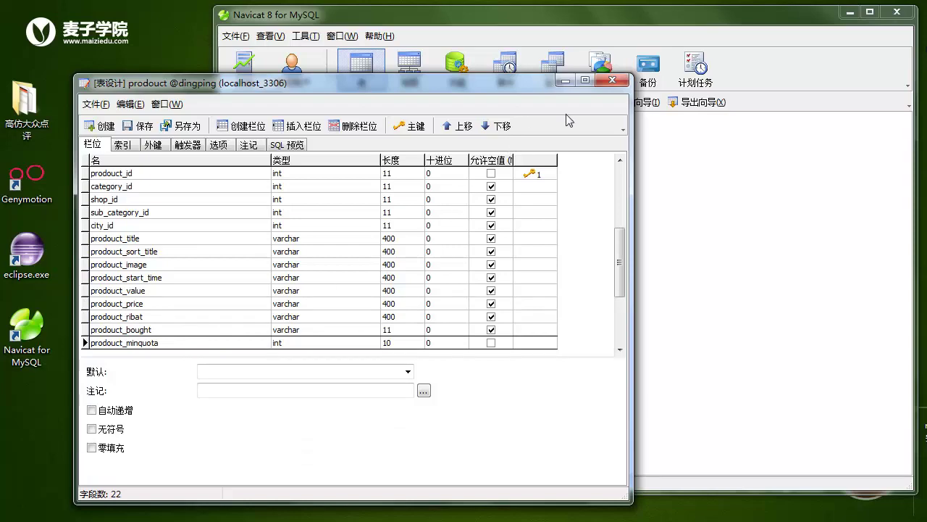
click(612, 80)
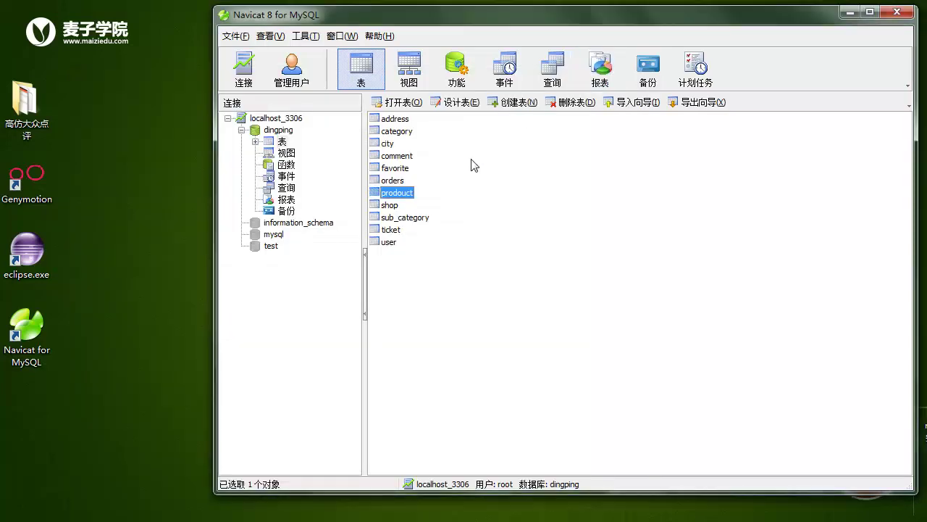
- Open the prodouct table's records and read the prodouct_title values row by row
double_click(391, 207)
click(551, 10)
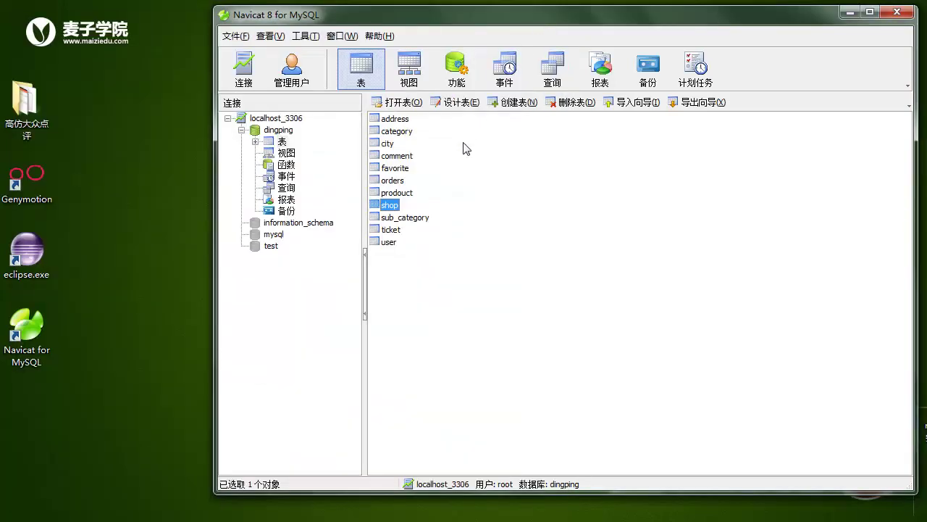
double_click(398, 195)
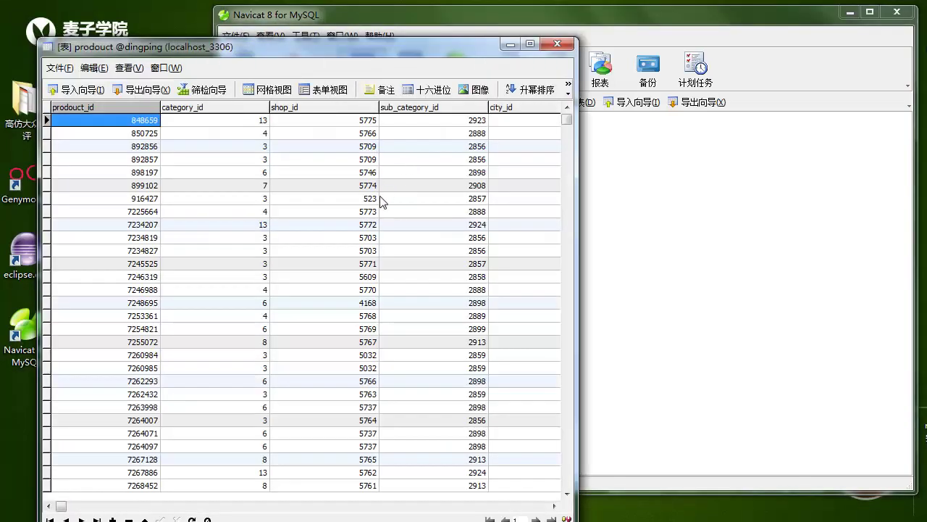
key(Up)
drag(62, 505, 109, 505)
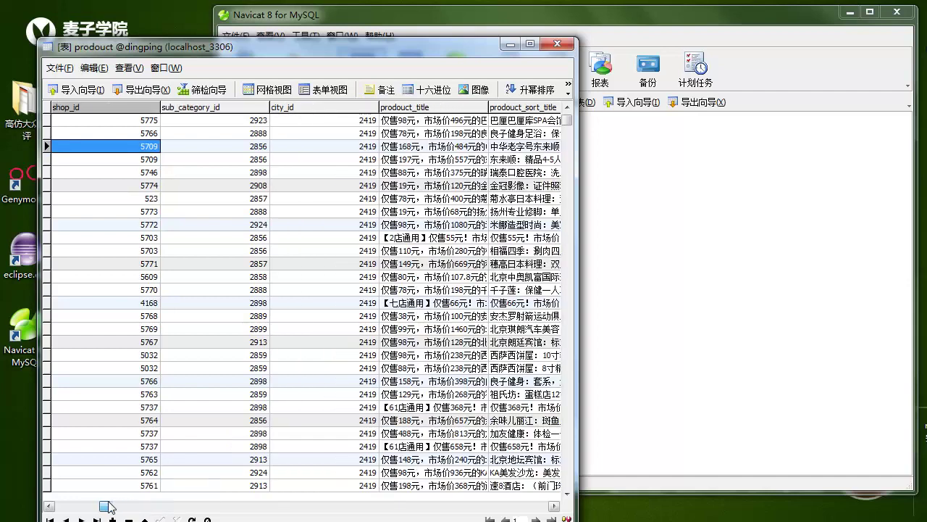
click(429, 133)
key(Down)
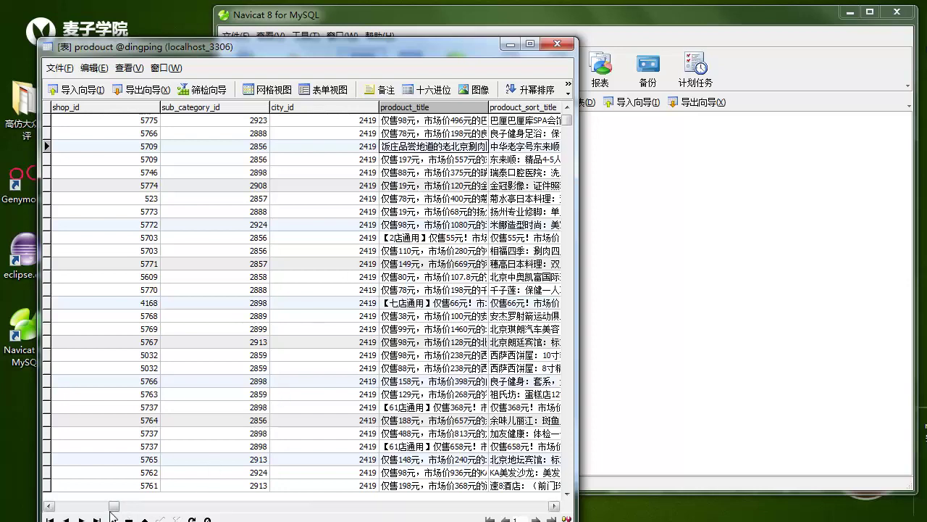
- Scroll to the later price and sales columns and check a prodouct_bought value
click(214, 505)
click(233, 505)
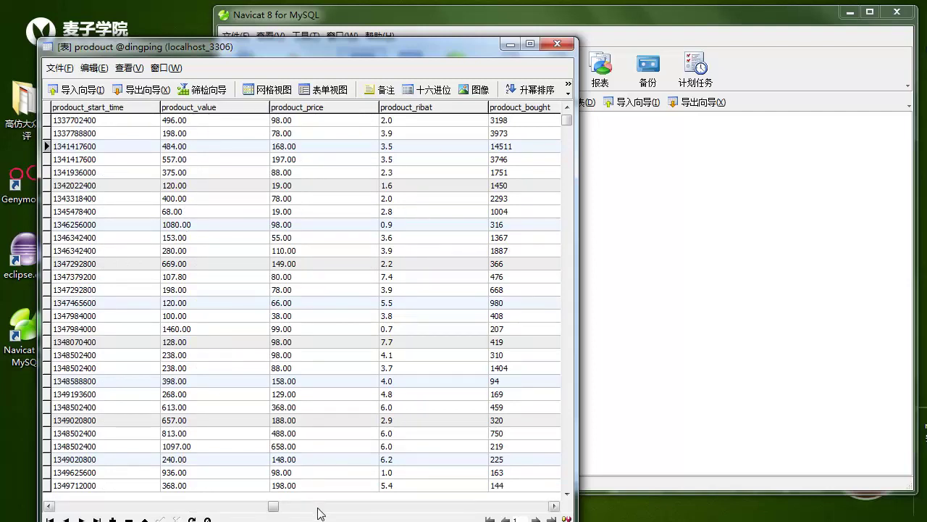
click(549, 133)
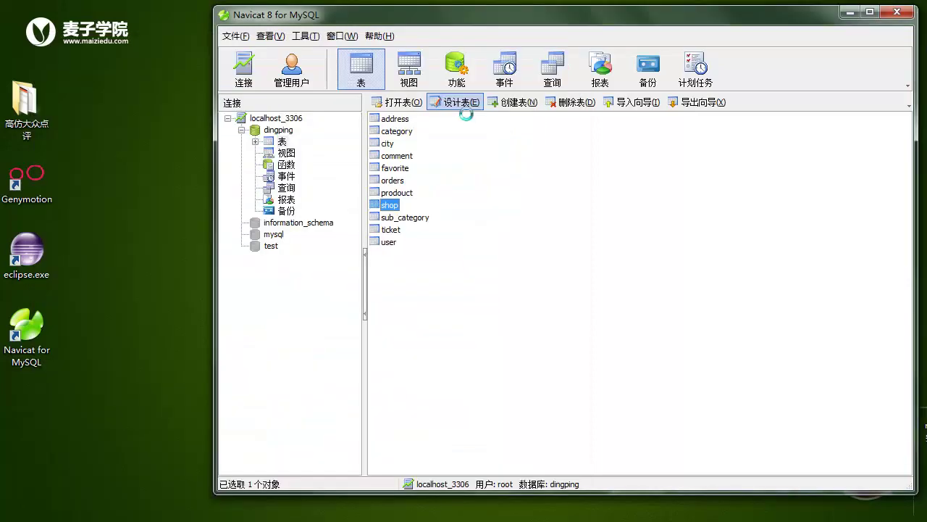
click(435, 101)
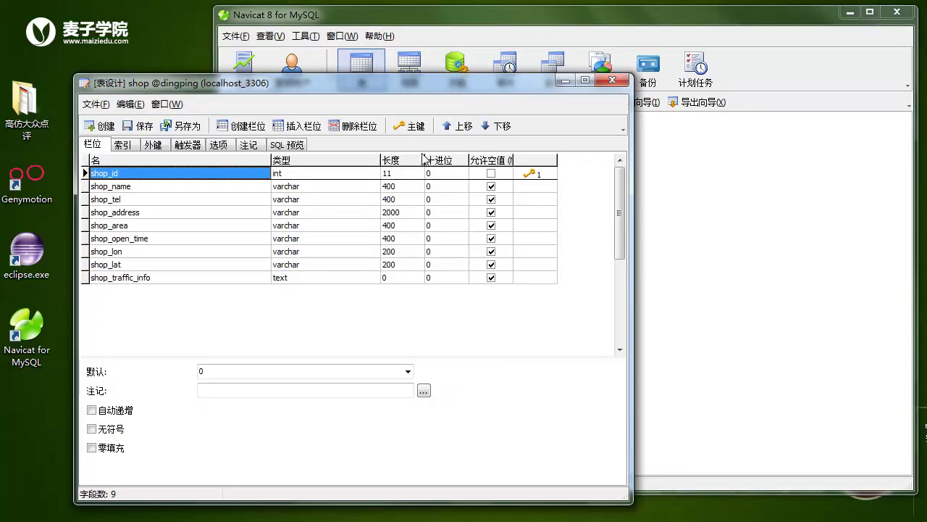
- Inspect shop fields from shop_name through shop_lon, shop_lat and shop_traffic_info, then close the design
click(128, 200)
click(130, 190)
click(129, 200)
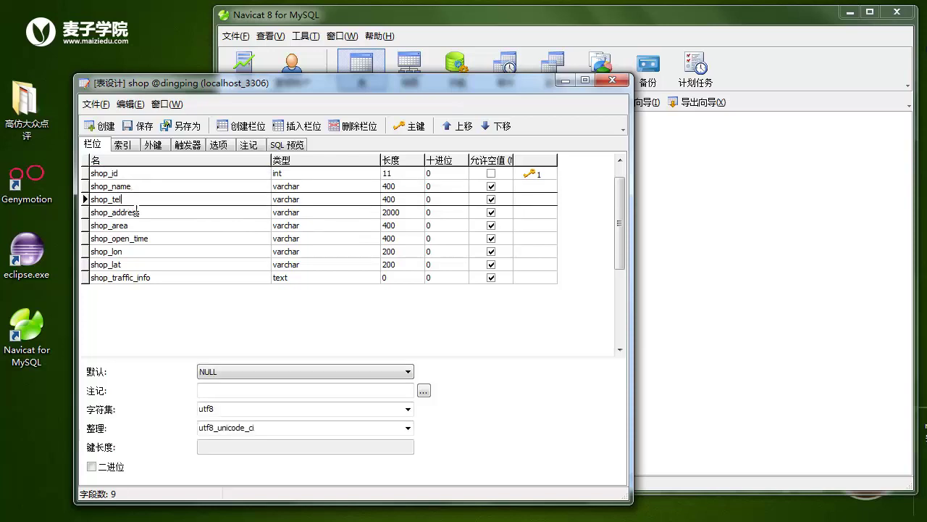
click(149, 214)
click(138, 230)
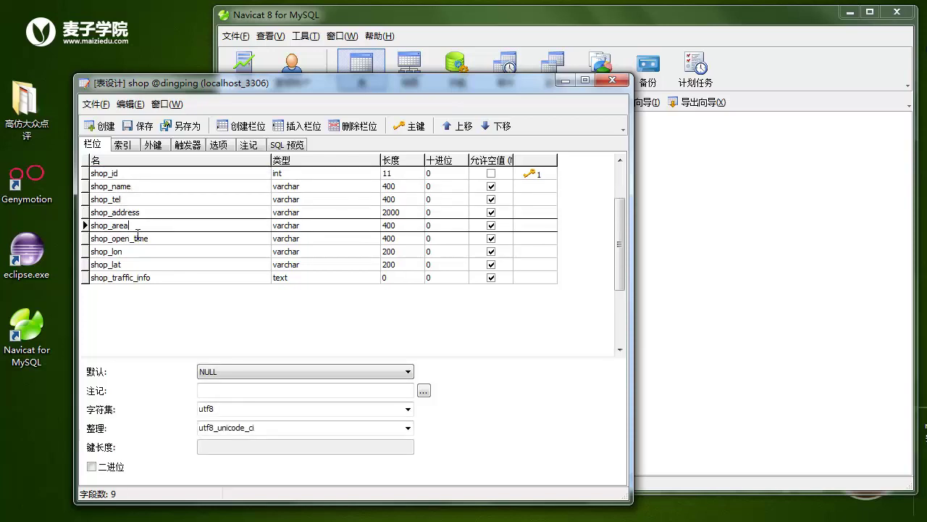
click(159, 239)
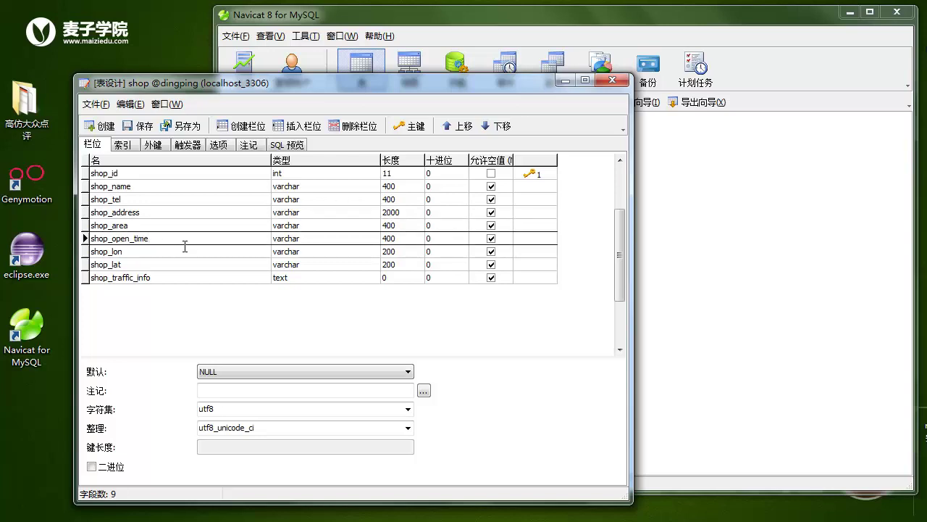
click(142, 252)
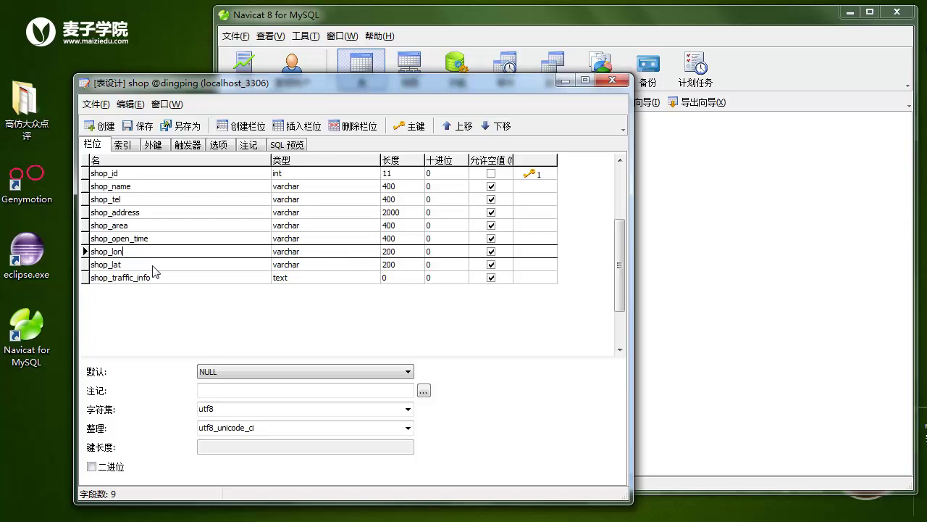
click(134, 266)
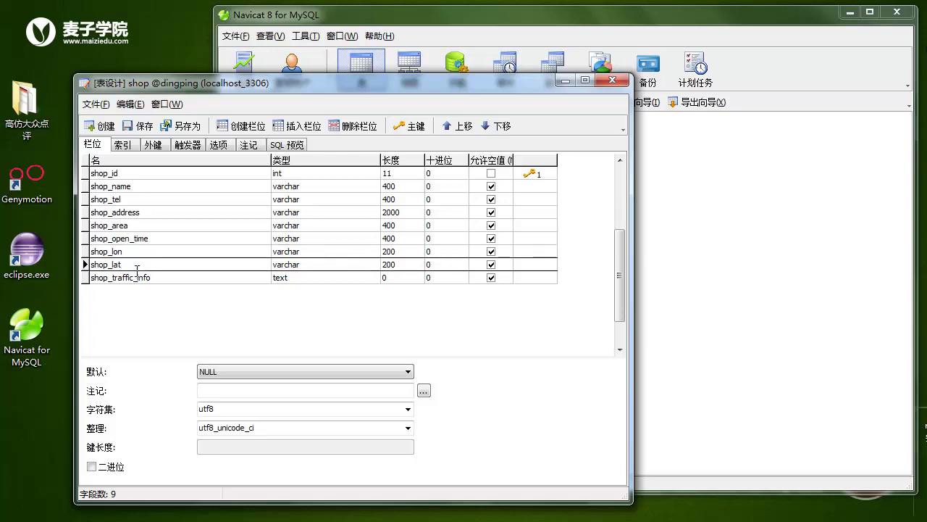
click(152, 277)
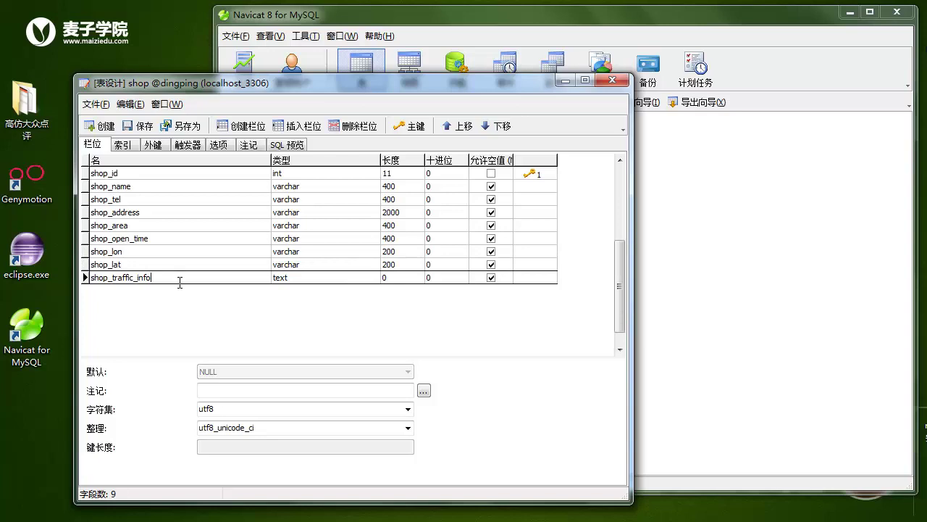
click(612, 79)
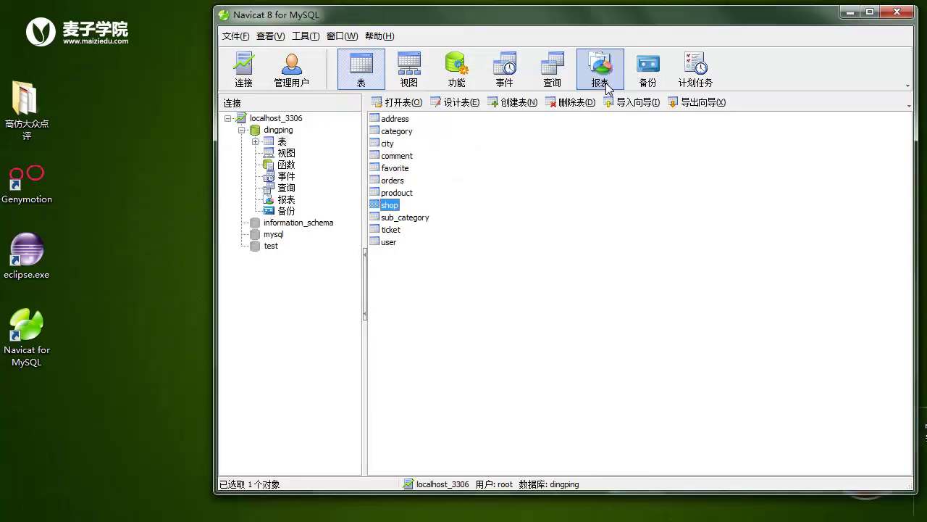
- Review the sub_category table's category_id and sub_category_name fields, then close its design
click(405, 220)
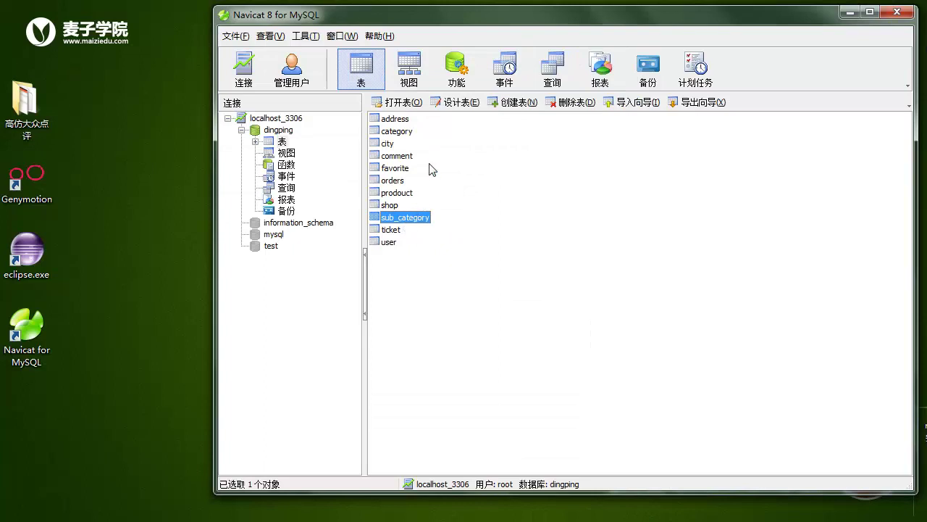
click(455, 102)
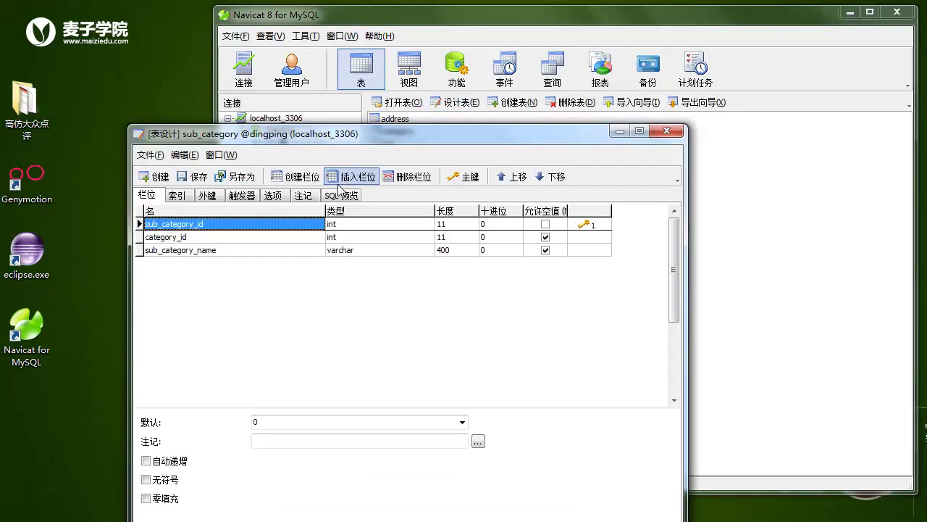
click(160, 238)
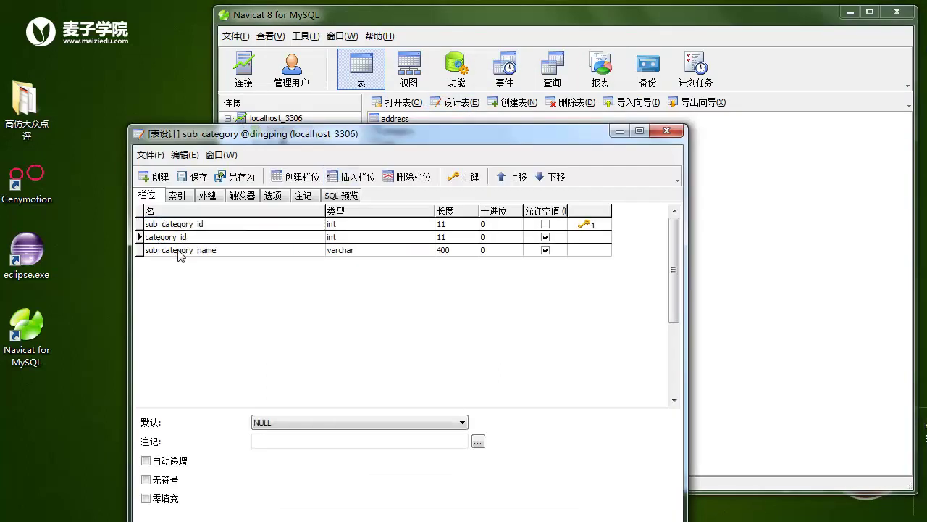
click(178, 250)
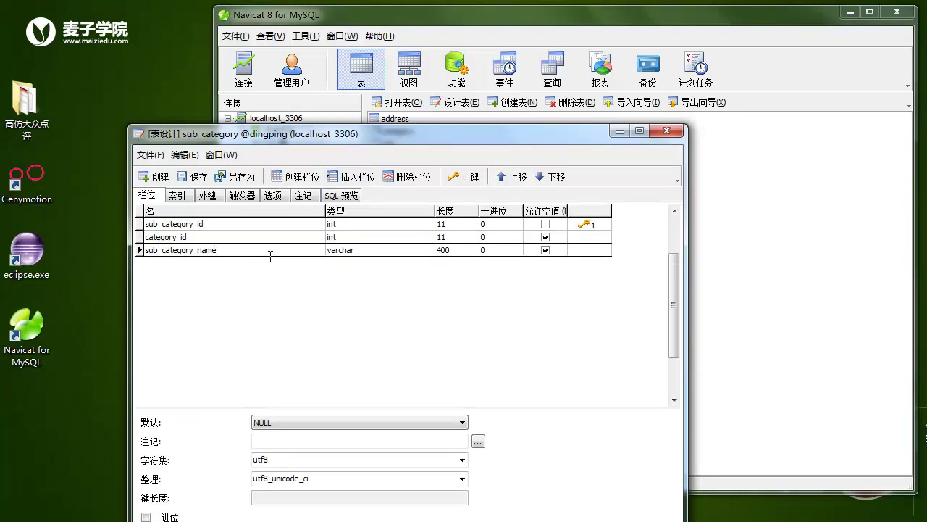
click(667, 131)
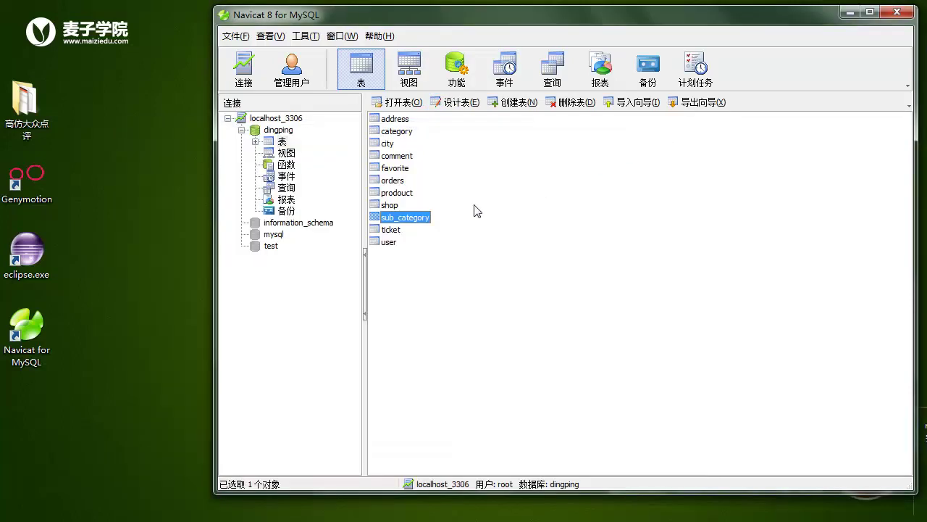
- Review the ticket table's fields from orders_id to ticket_is_used, then close its design
click(382, 232)
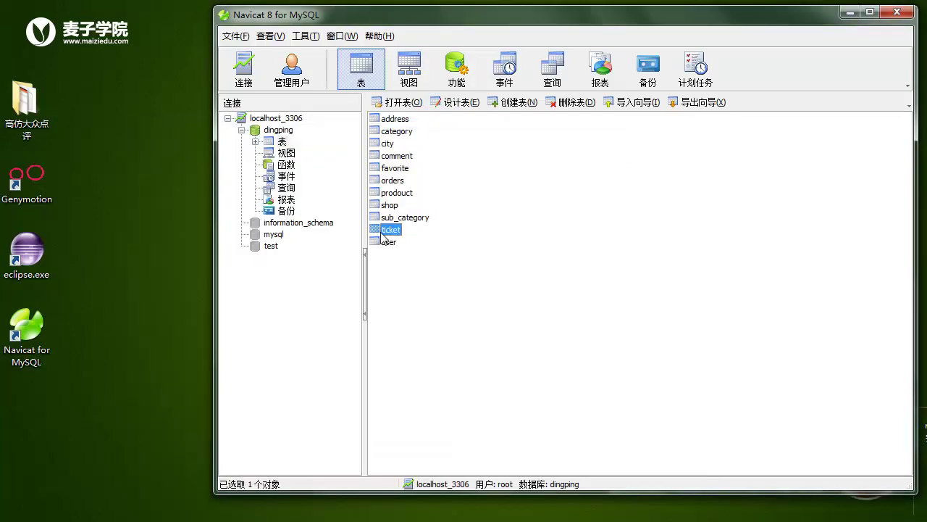
click(455, 103)
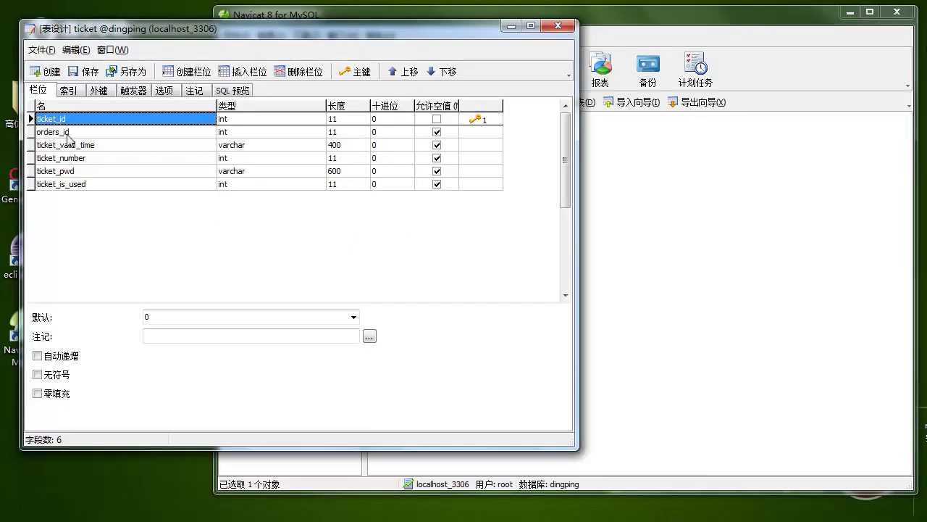
click(73, 134)
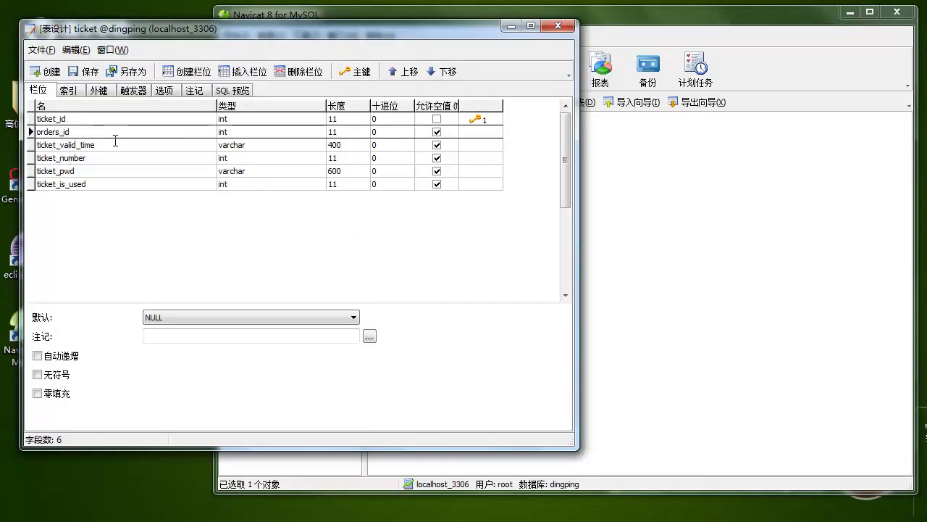
click(94, 145)
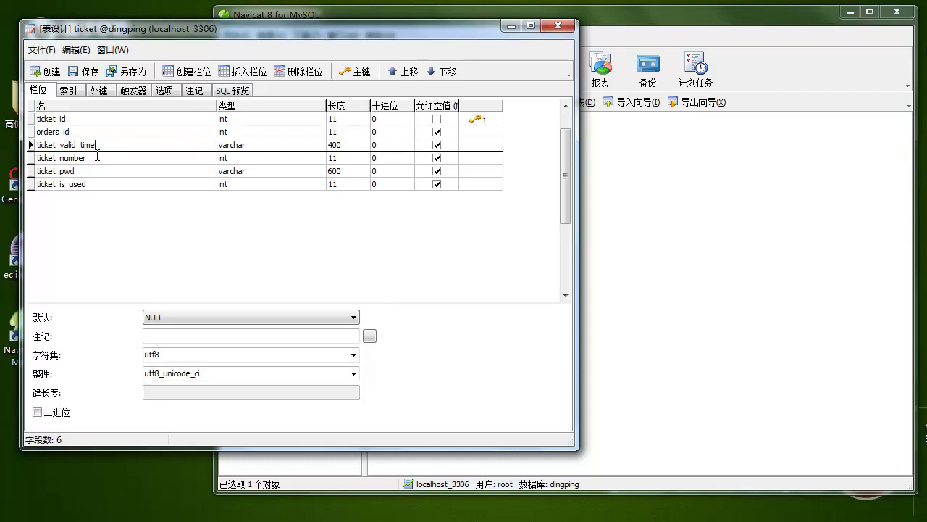
click(86, 158)
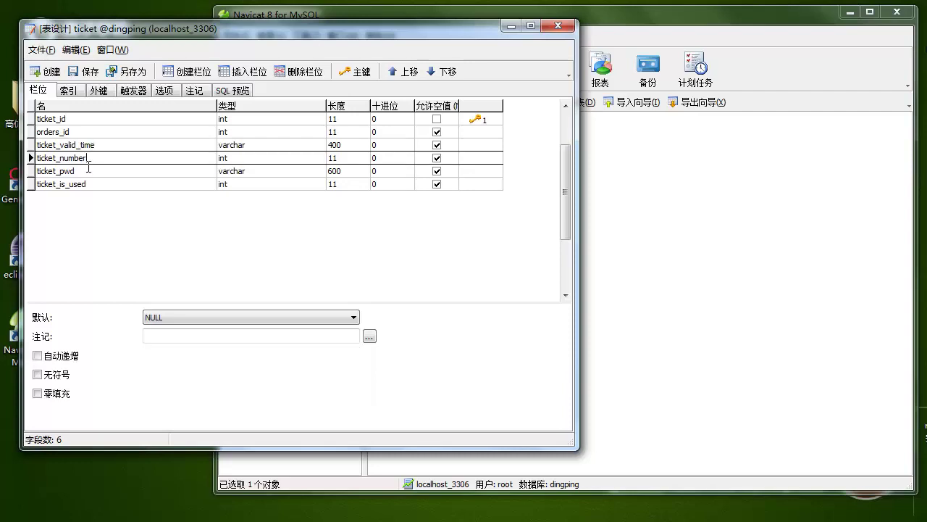
click(94, 174)
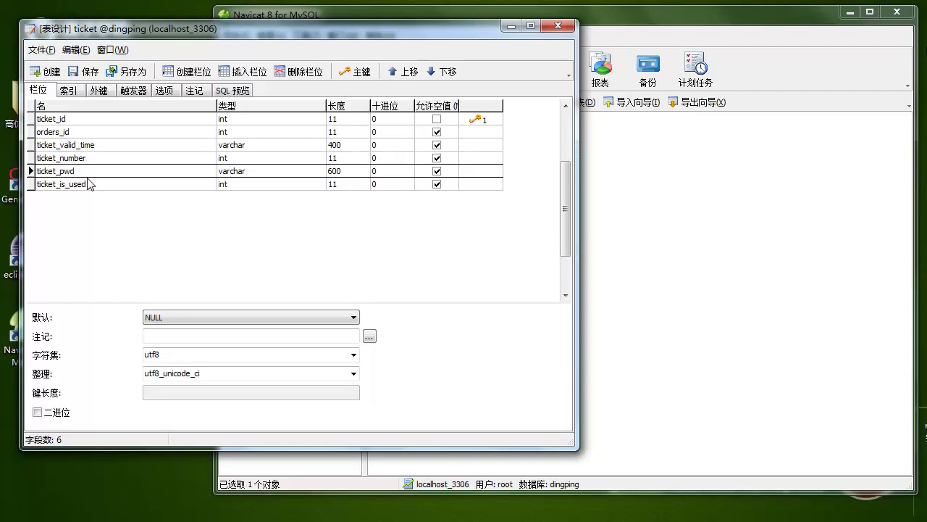
click(92, 186)
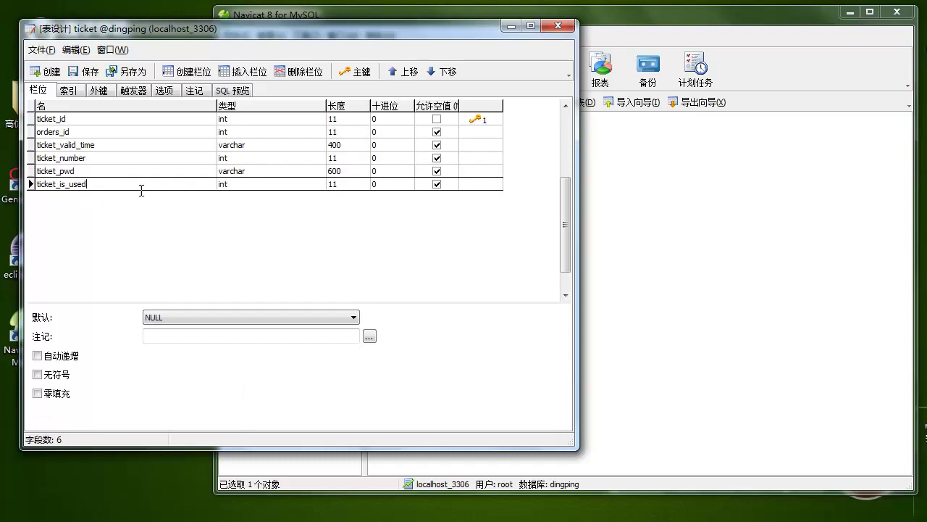
click(558, 26)
double_click(387, 244)
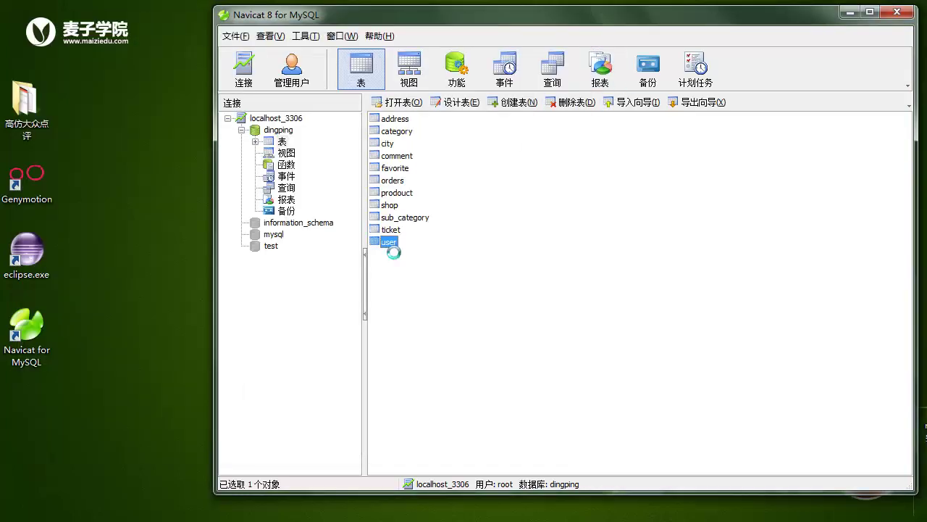
- Browse the user table's data rows, including a garbled name, then close the grid
click(316, 226)
key(Up)
key(Up)
key(Up)
key(Up)
key(Up)
key(Up)
key(Up)
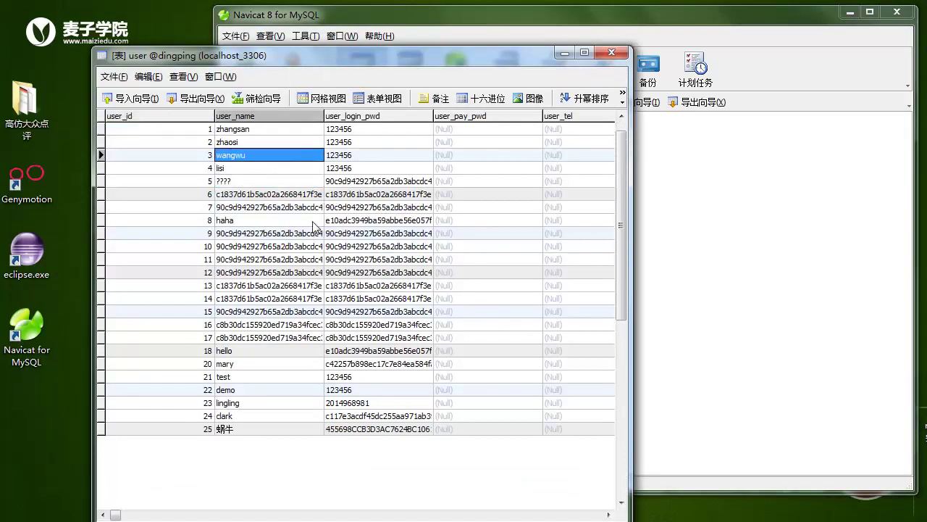
click(307, 180)
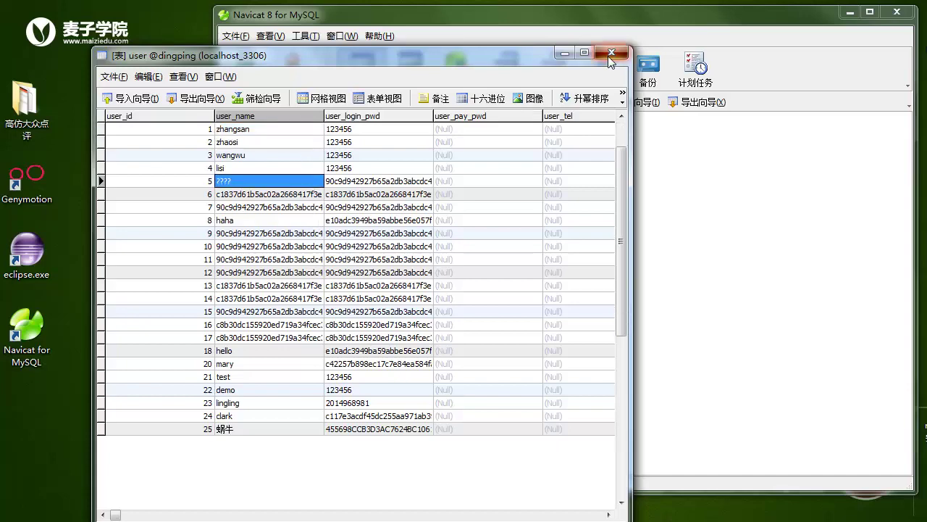
key(alt+F4)
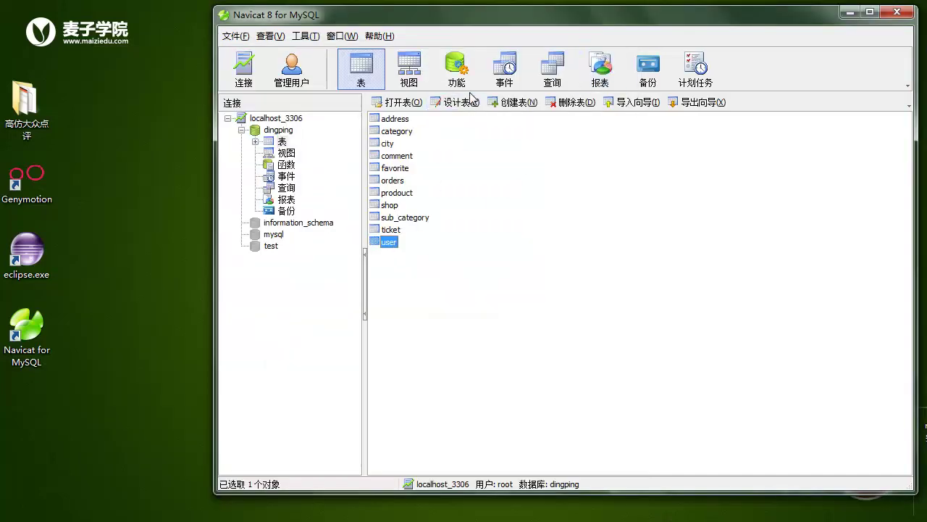
- Inspect the user design's user_name, user_login_pwd, user_pay_pwd and user_tel fields, then close it
click(473, 105)
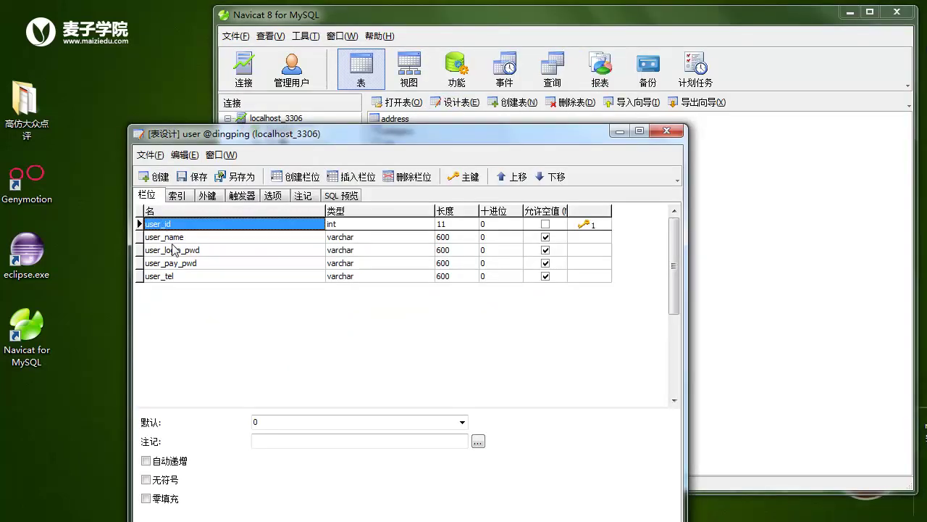
click(174, 239)
click(186, 251)
click(189, 263)
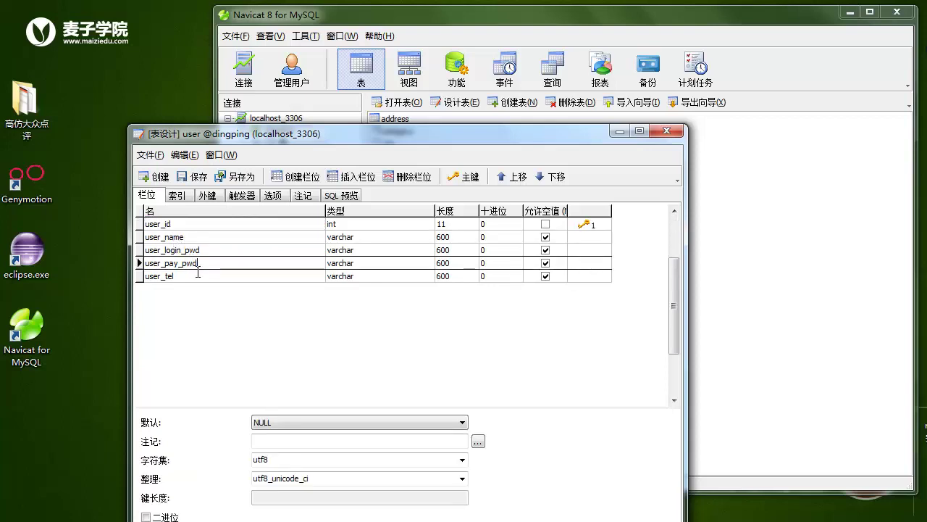
click(201, 263)
key(Up)
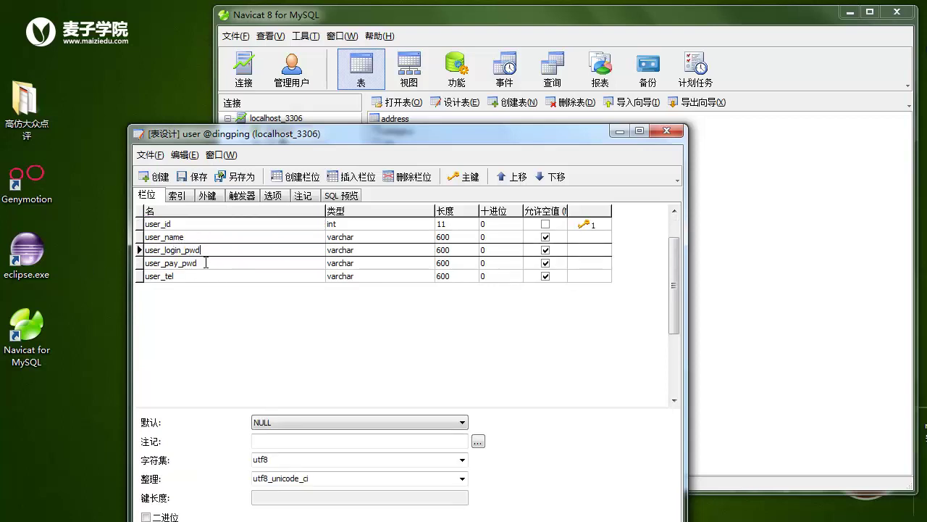
click(207, 251)
click(174, 265)
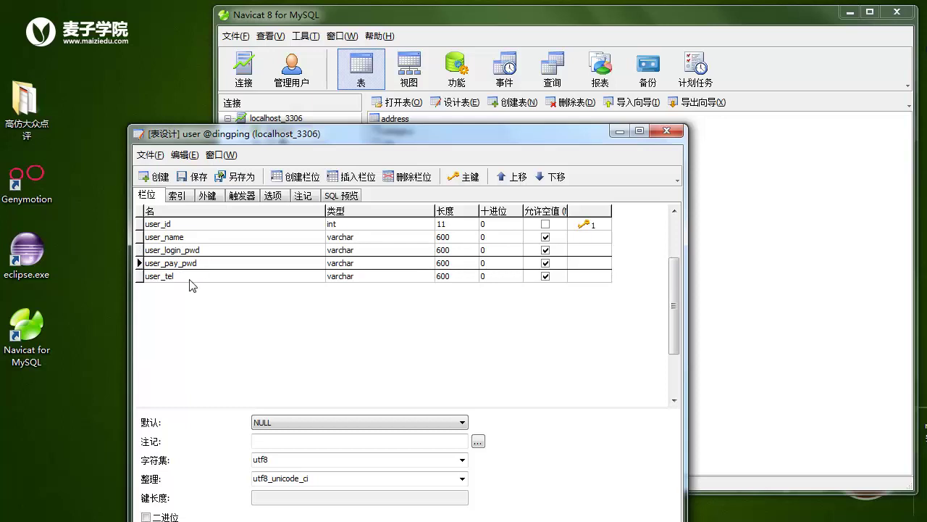
click(196, 281)
click(667, 131)
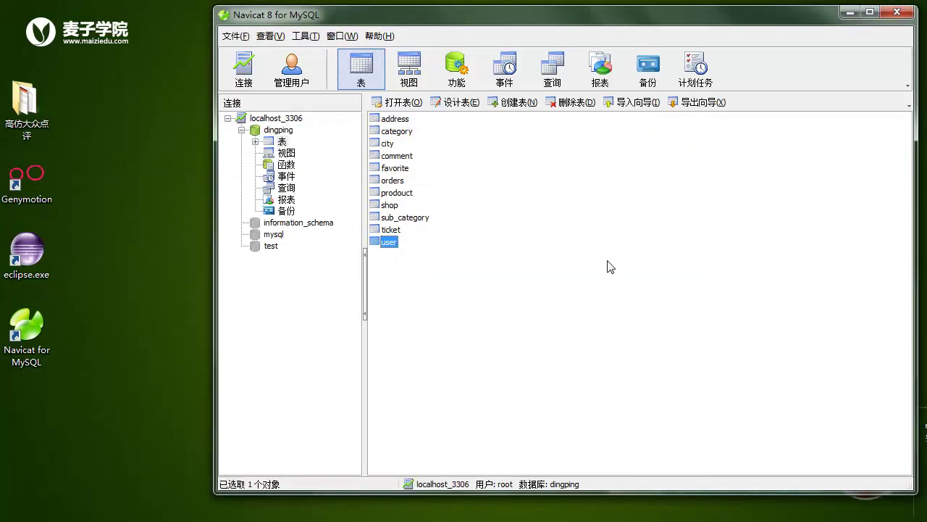
click(611, 266)
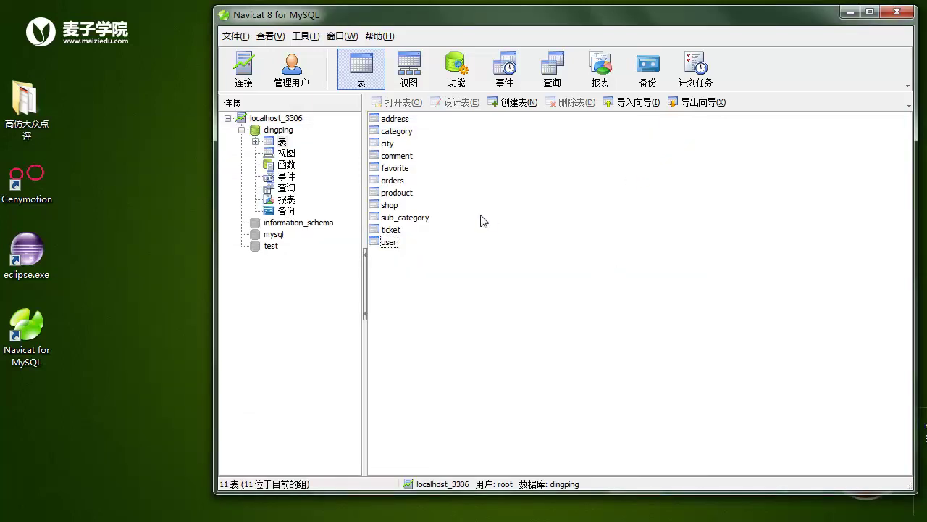